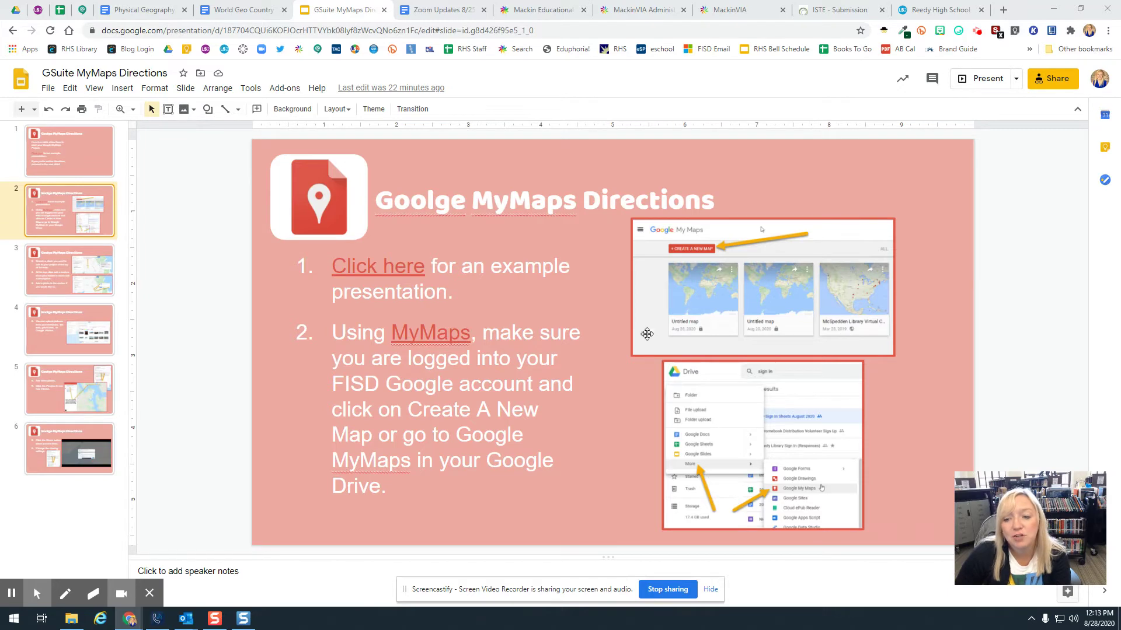
- Switch to Google Drive and create a new Google My Maps map from there
click(13, 11)
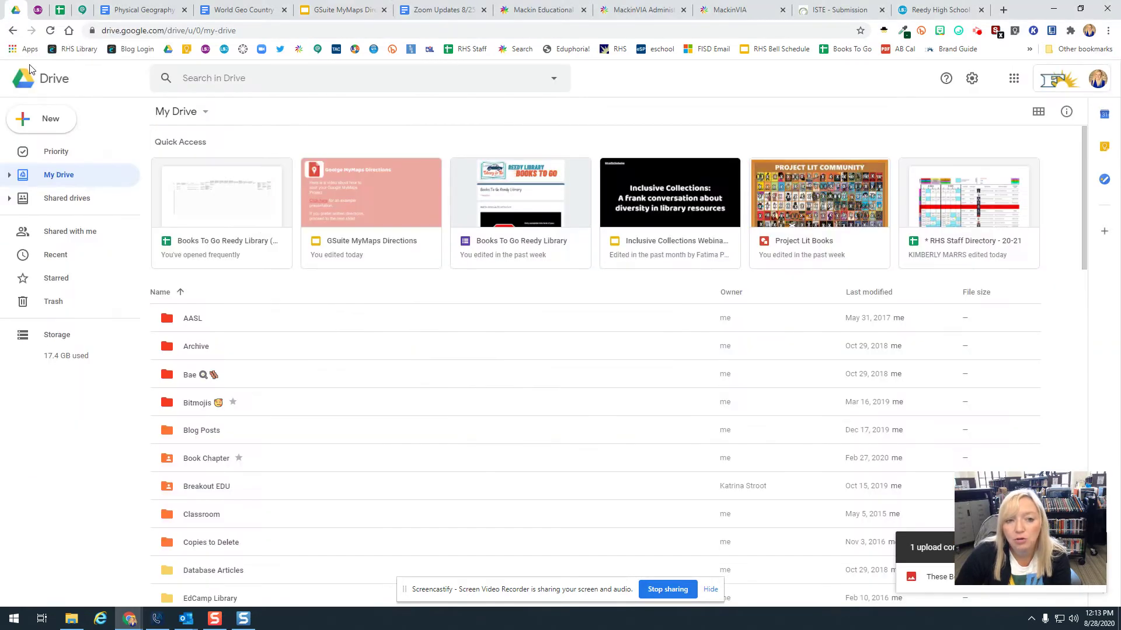
click(37, 122)
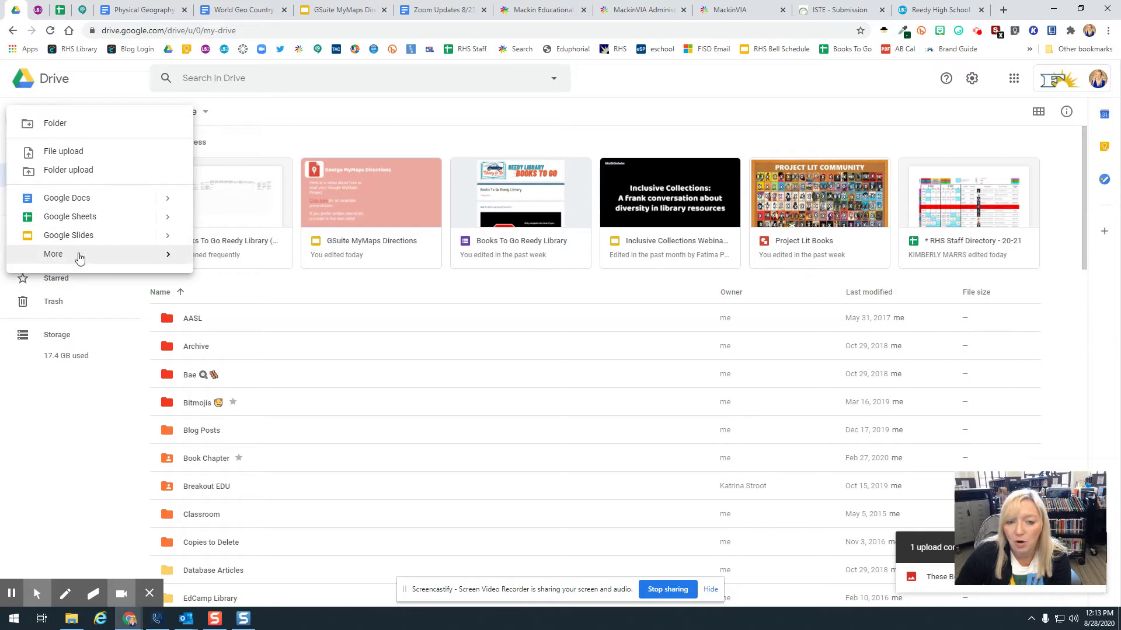
mouse_move(175, 257)
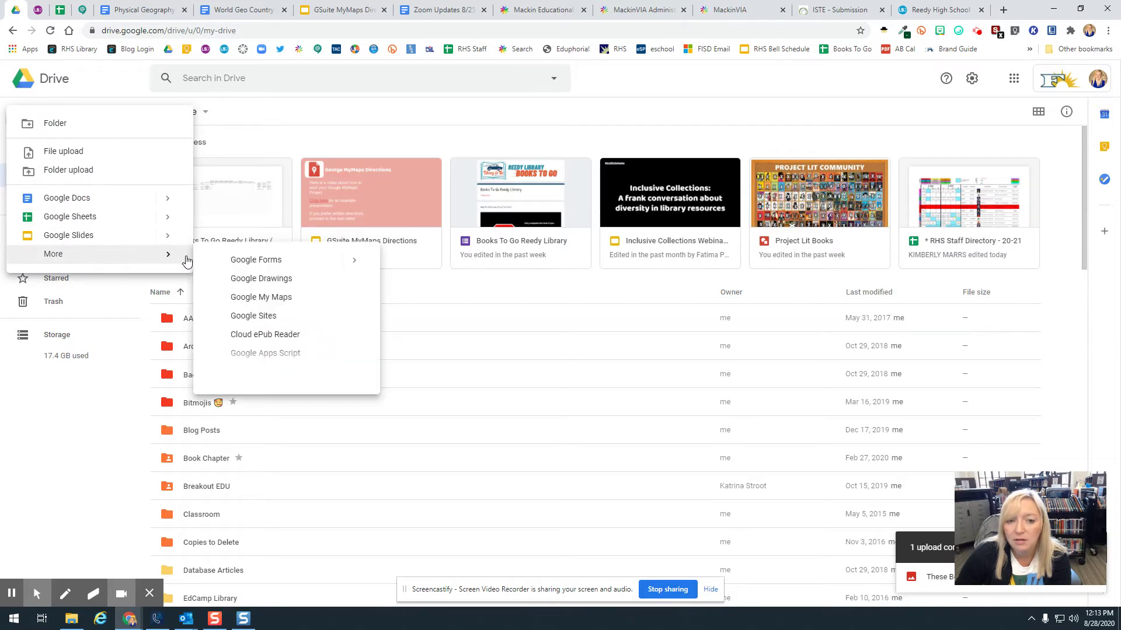
click(256, 302)
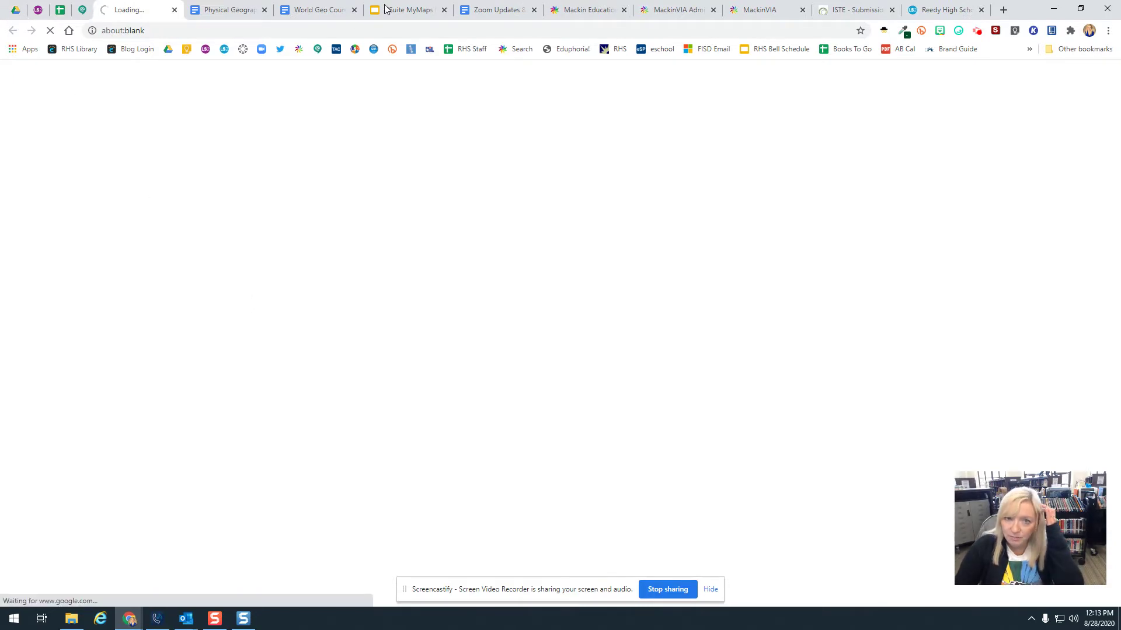
- Return to the GSuite MyMaps Directions slides and open the linked My Maps site, mymaps.google.com
click(401, 11)
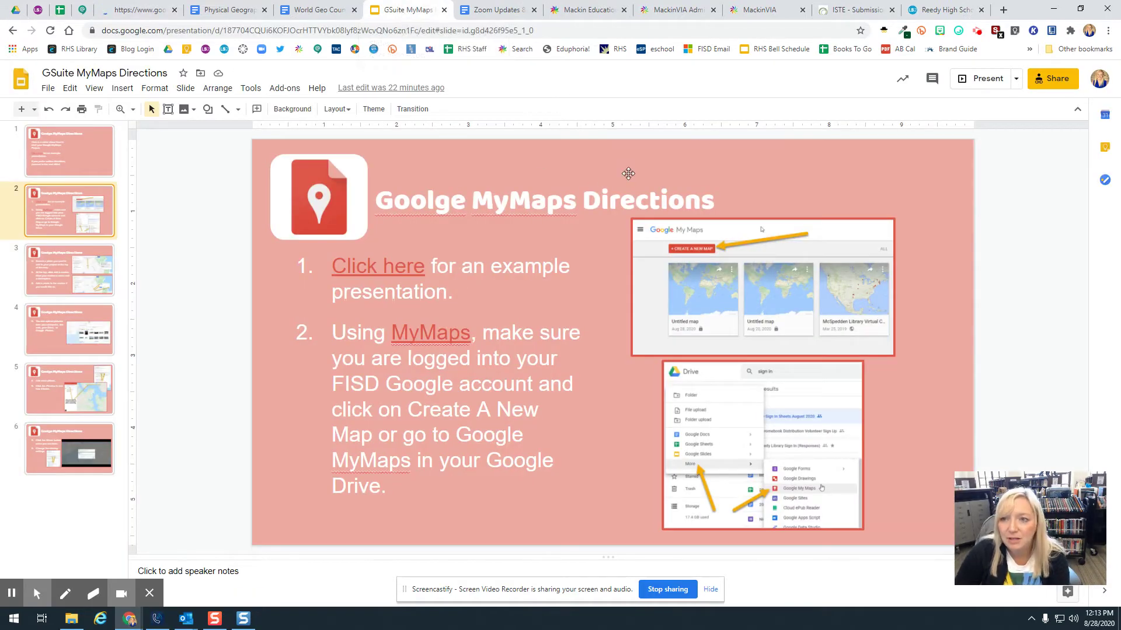
click(427, 335)
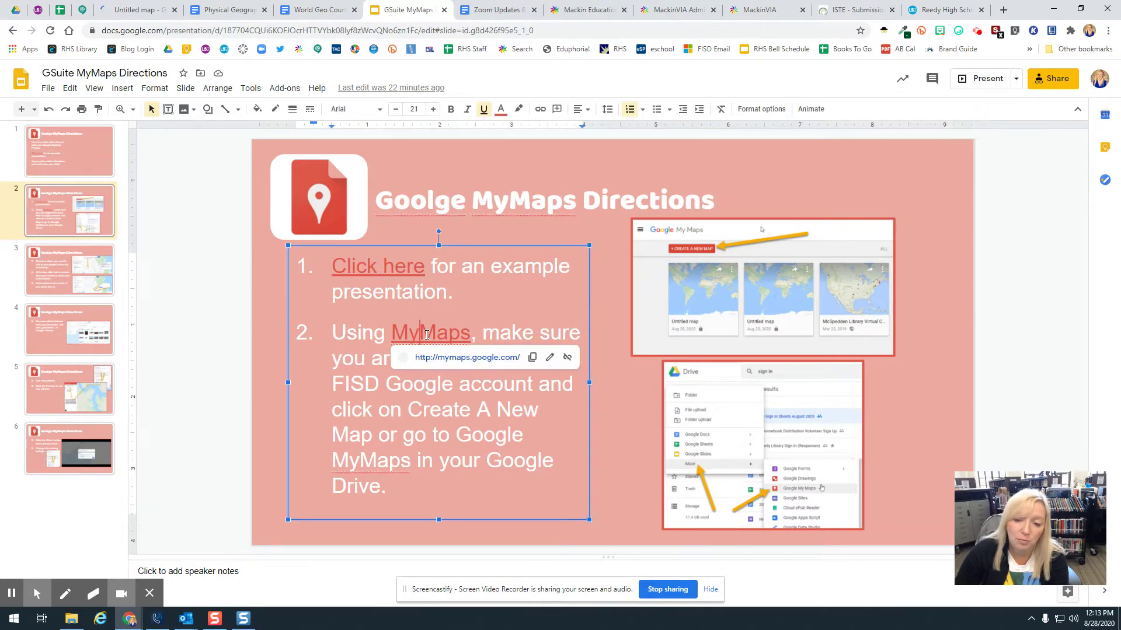
click(443, 362)
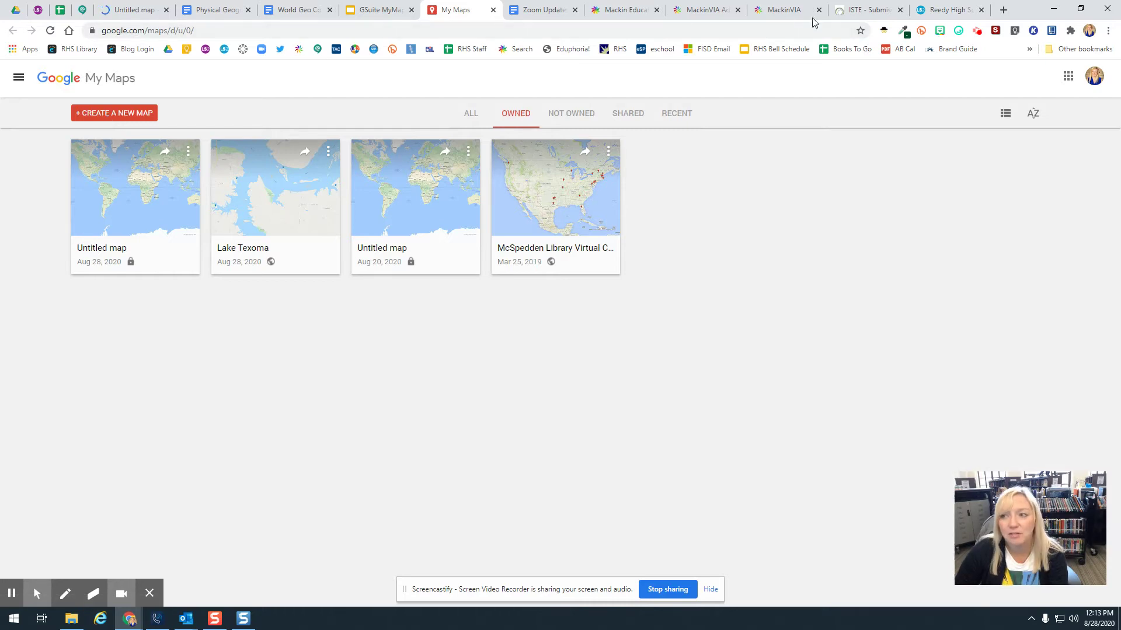
- Title the new untitled map "Lake Texoma Favorite Places" with the description "These are my favorite places to visit at Lake Texoma."
click(147, 11)
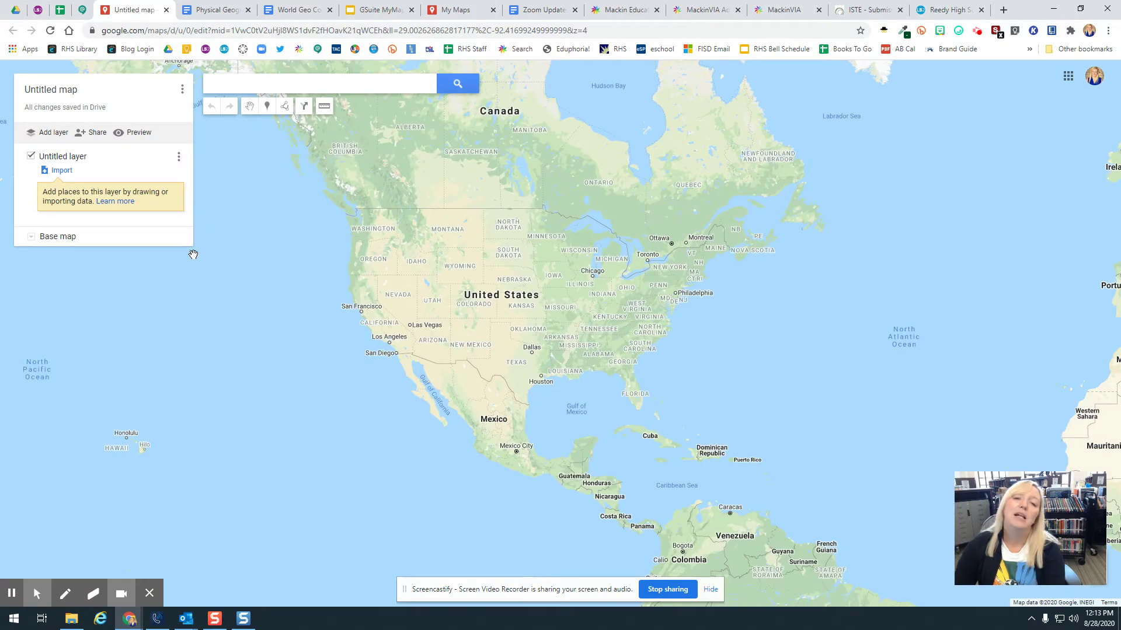
click(78, 95)
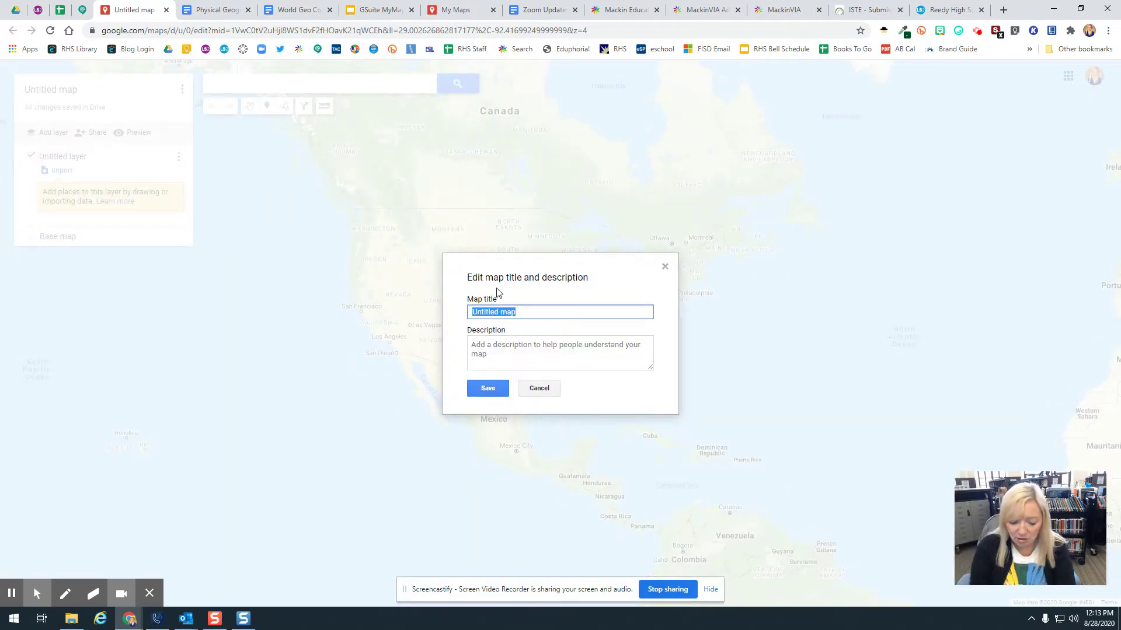
text(Lake Texoma Favorite Places)
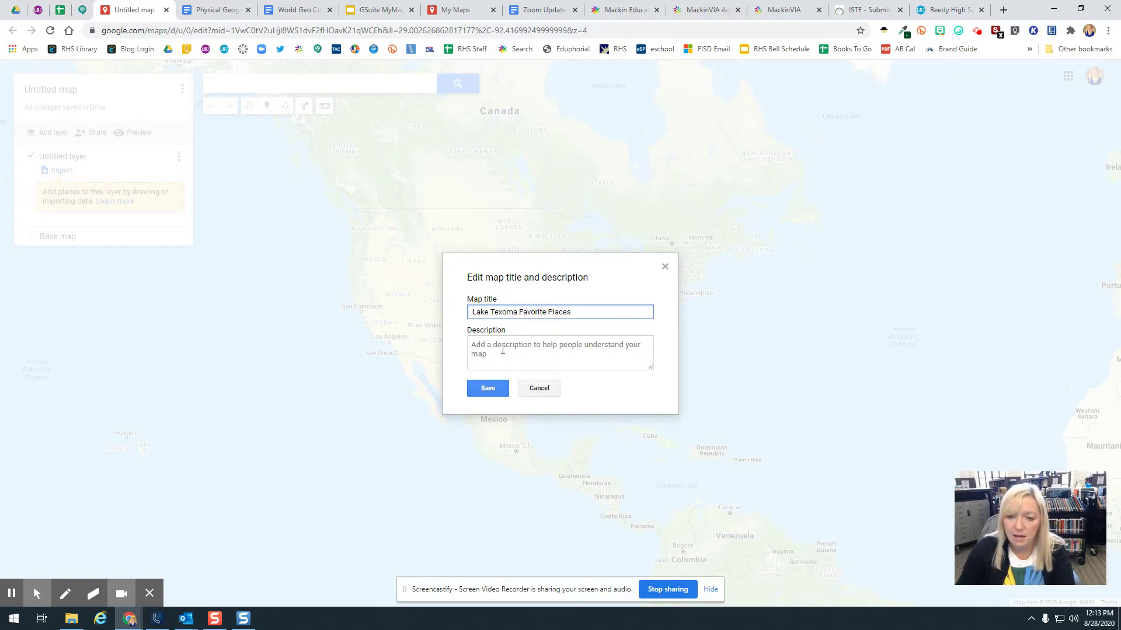
click(502, 349)
text(T)
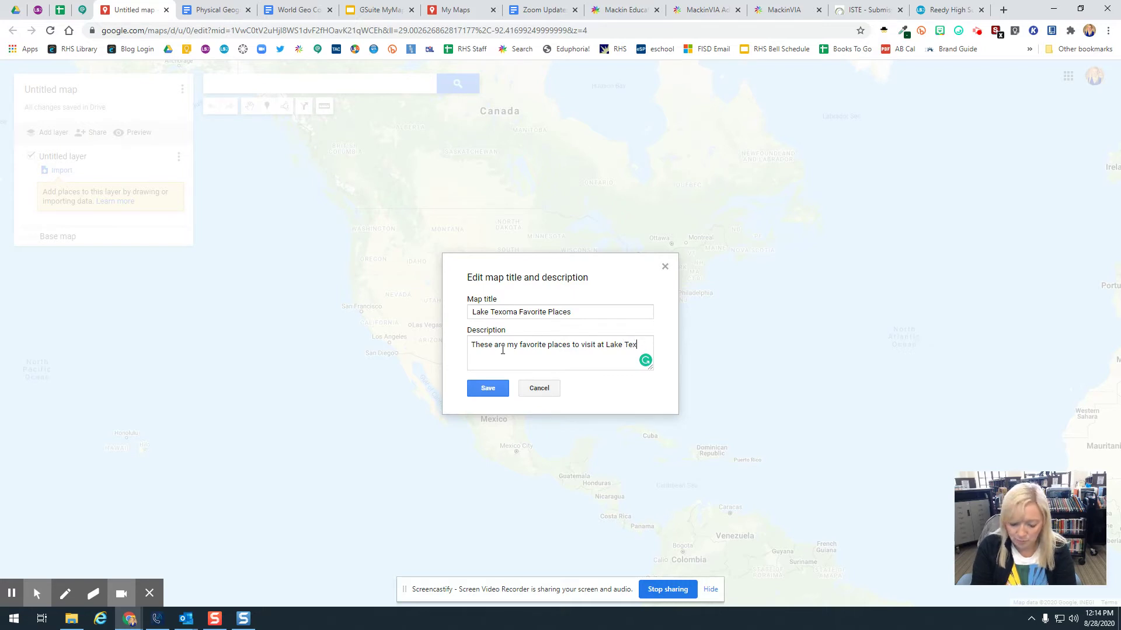
text(oma.)
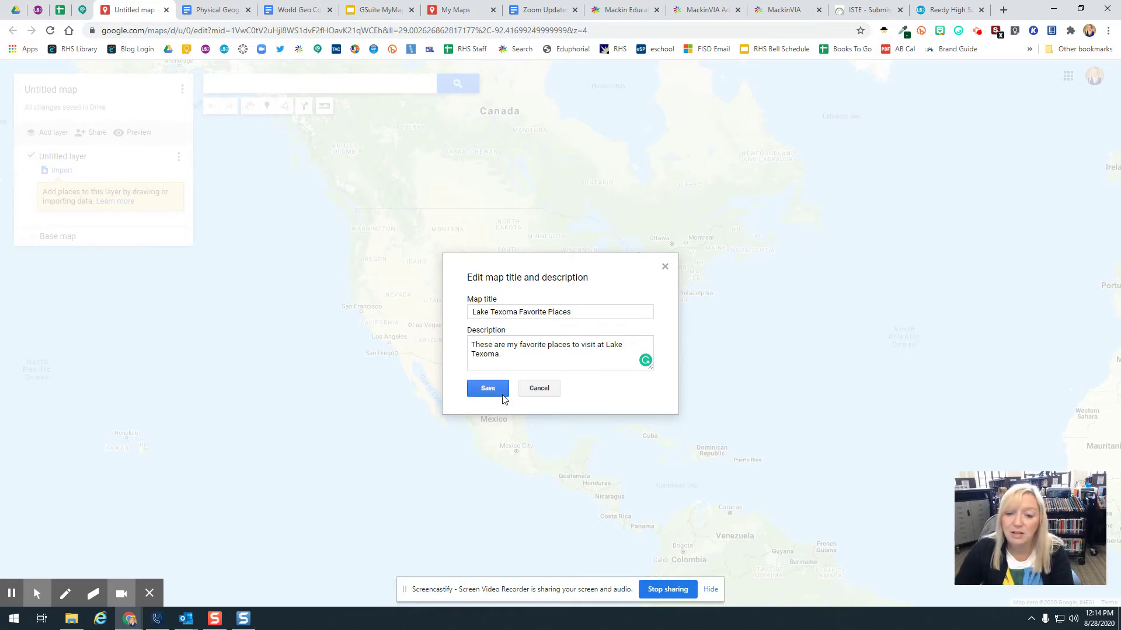
click(501, 394)
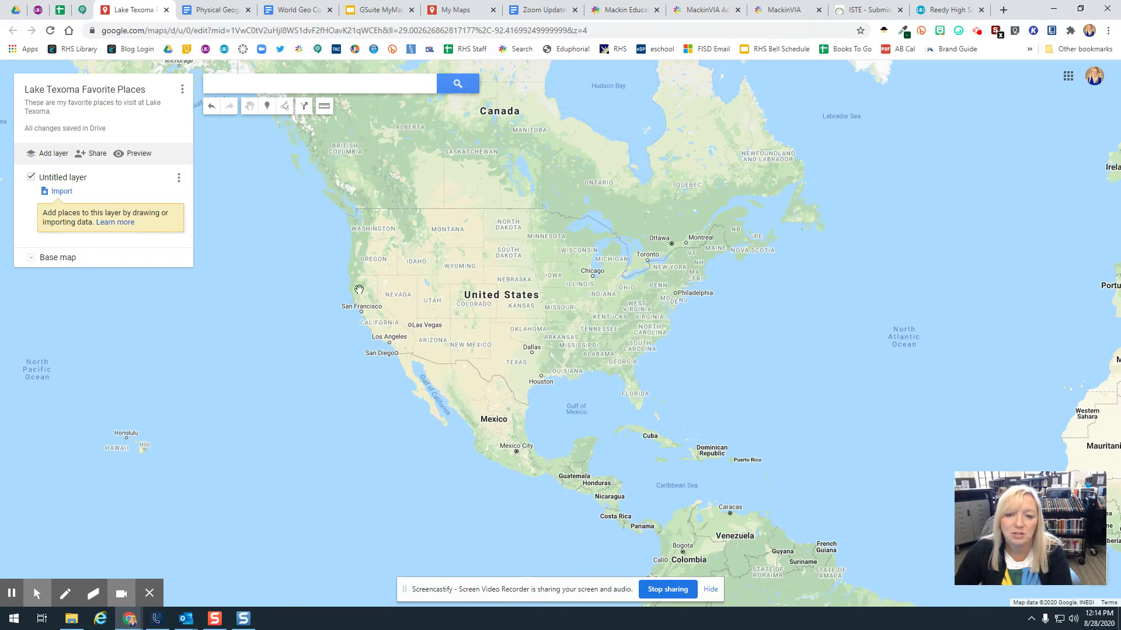
- Search the map for "lake texoma" and dismiss the place's info card
click(267, 83)
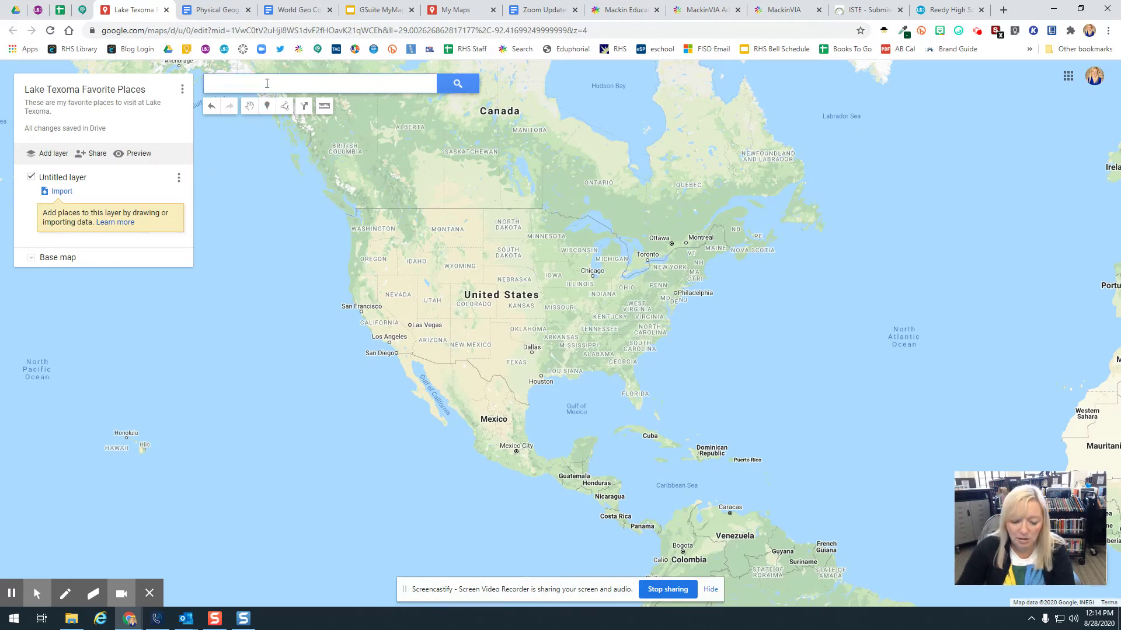
text(lake )
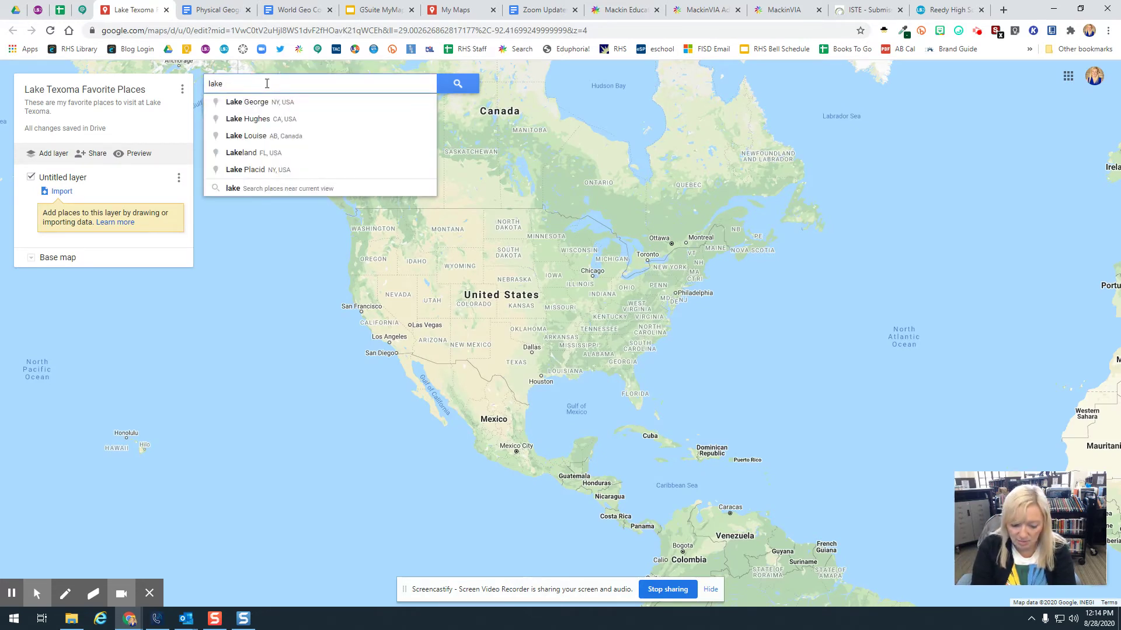
text(texo)
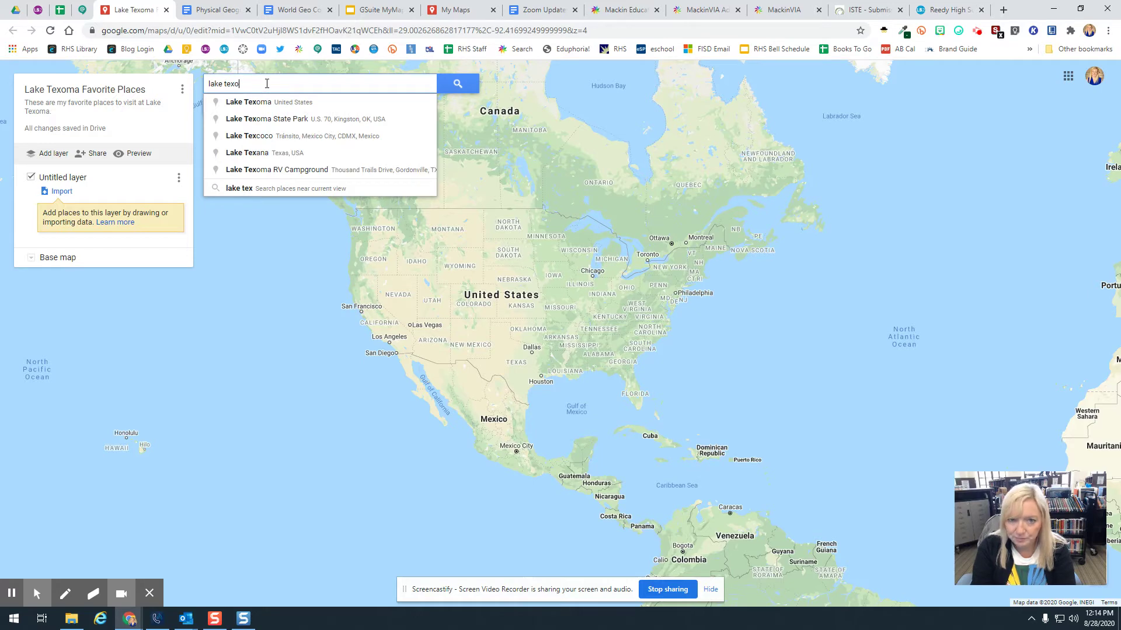
key(Escape)
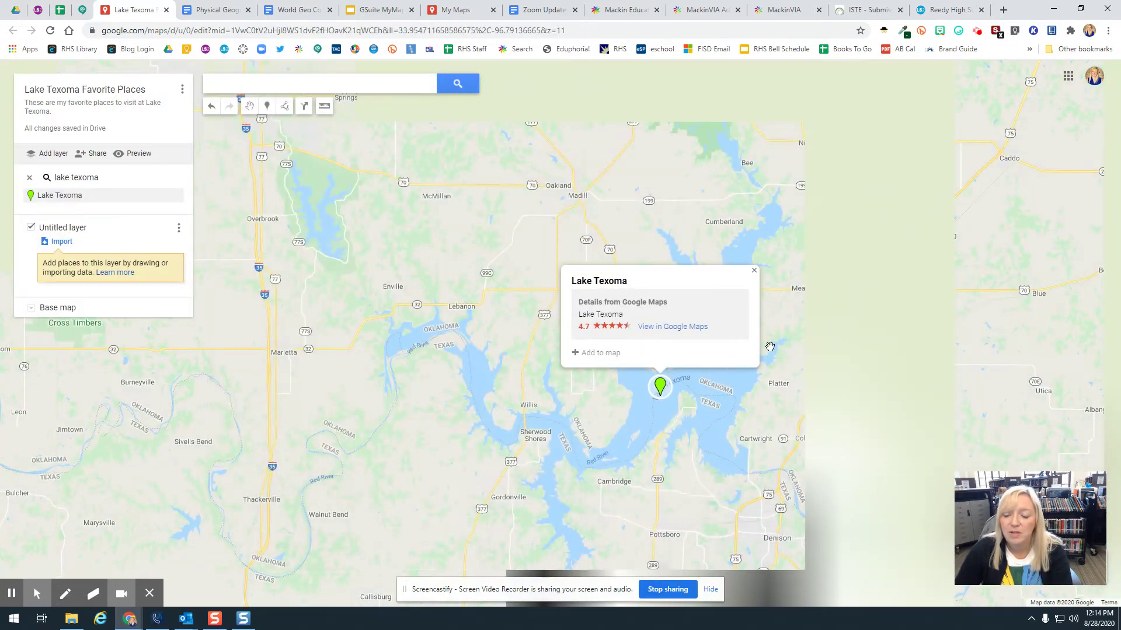
click(754, 272)
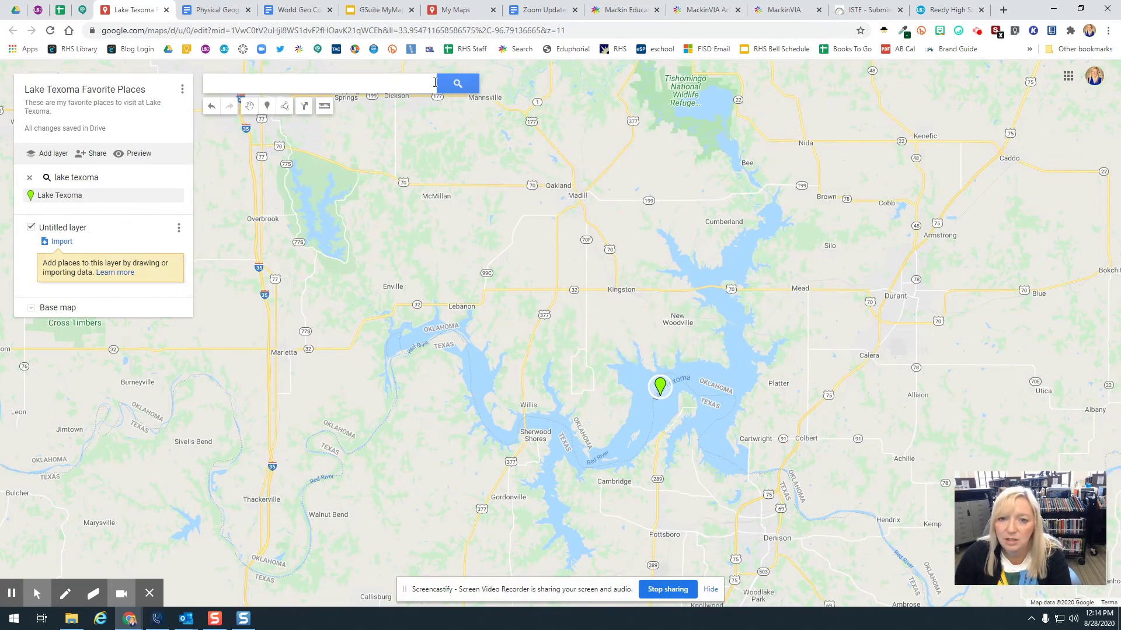
- Search for "walnut", choose the suggestion Walnut Creek Resort & Marina, and dismiss its info card
click(373, 86)
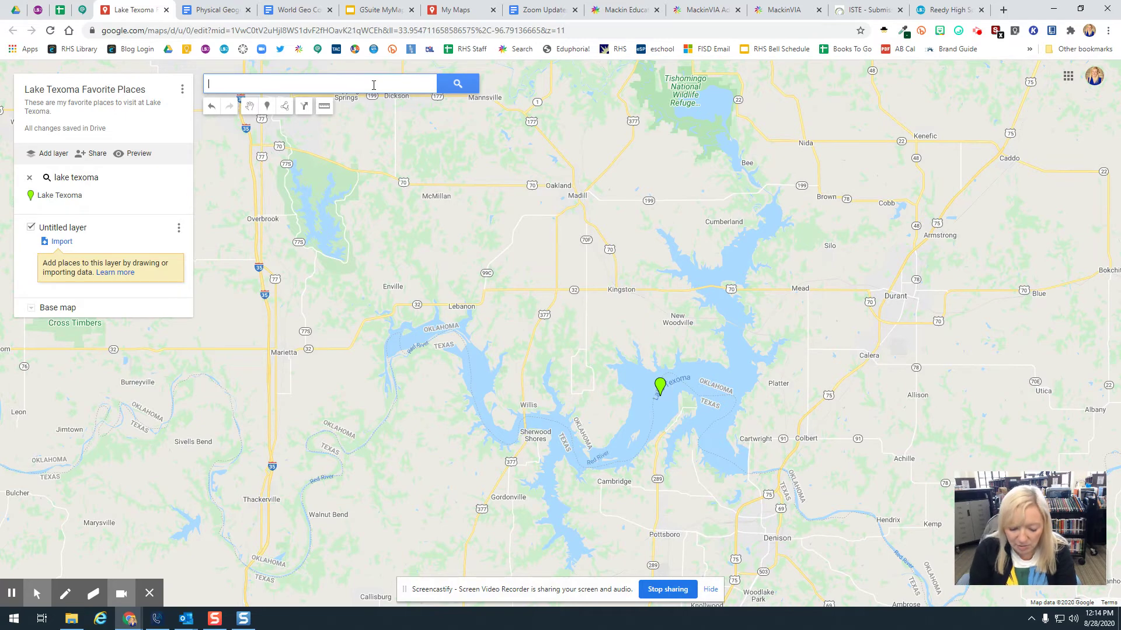
text(walnut)
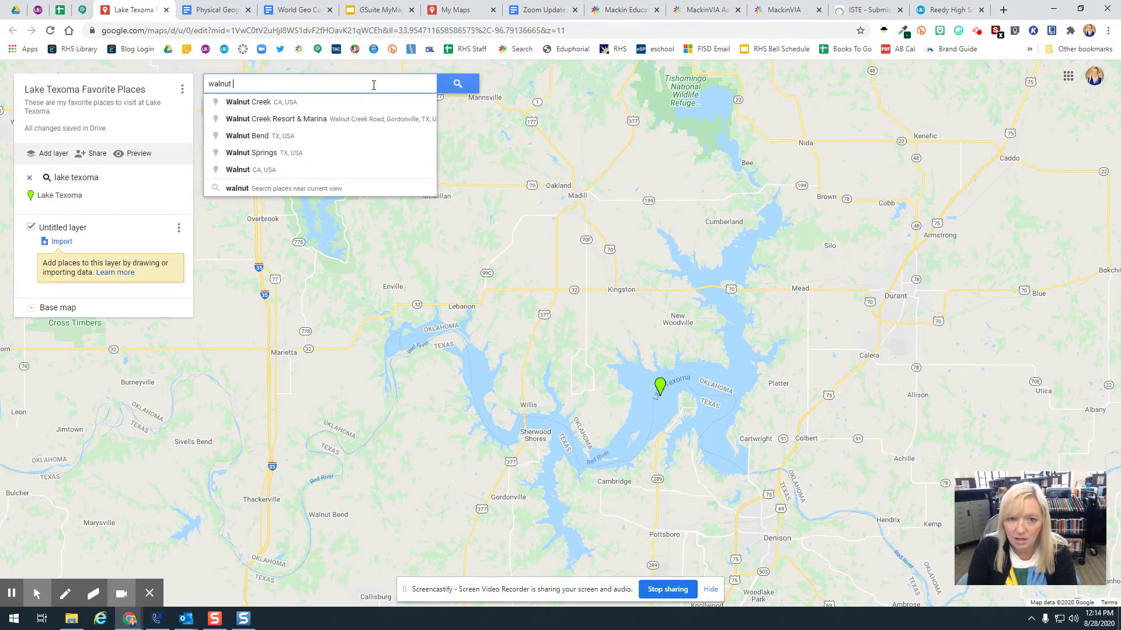
click(350, 119)
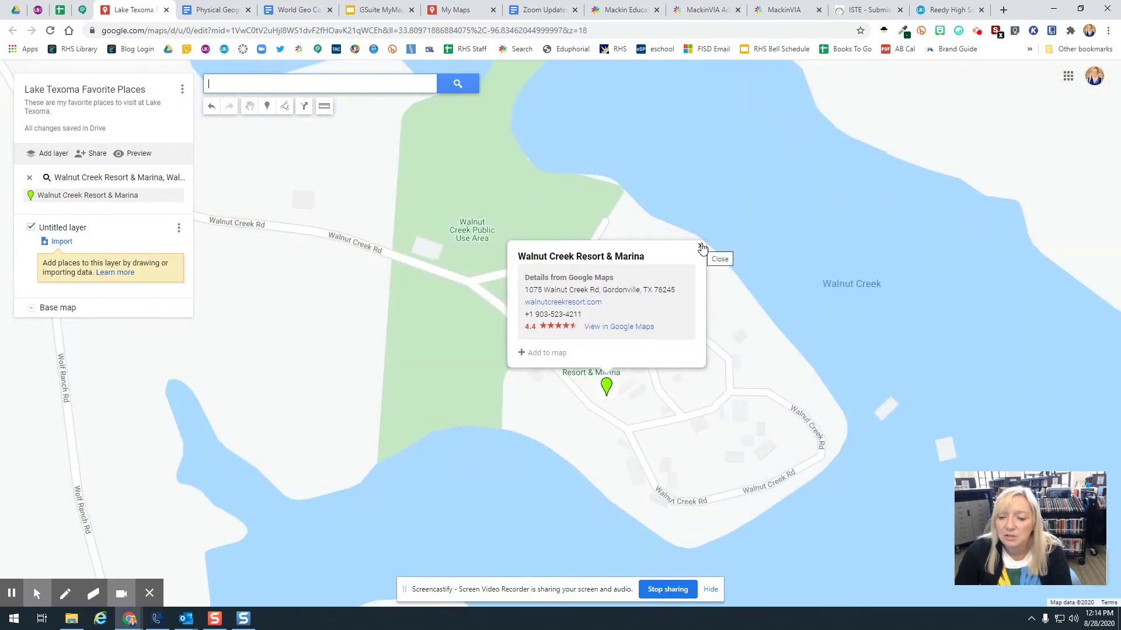
click(700, 246)
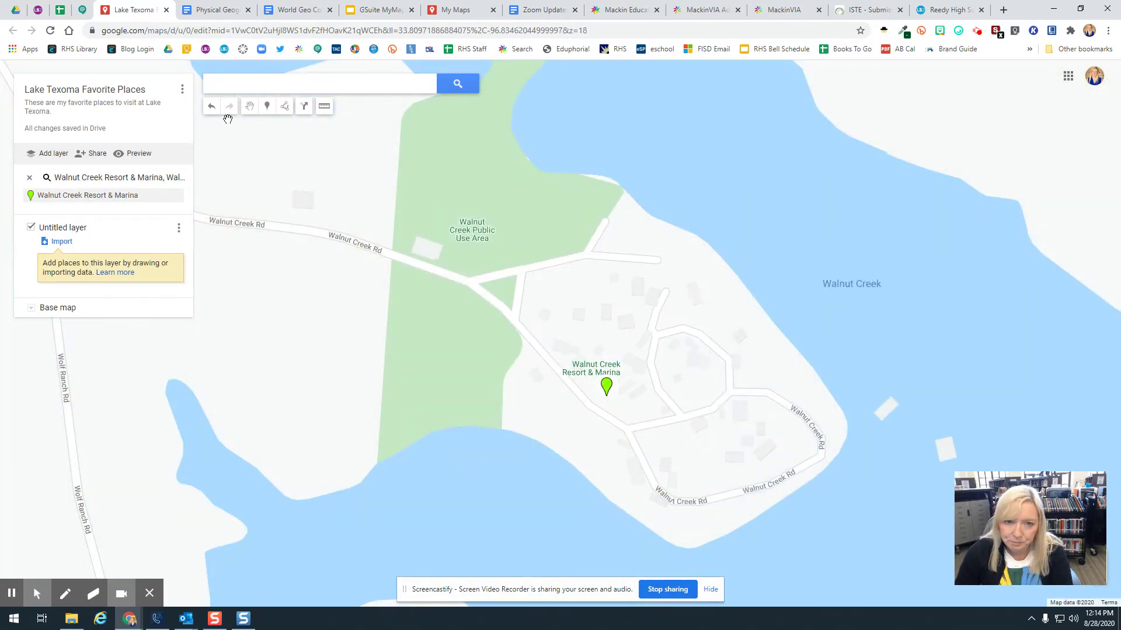
- Place a marker just southeast of the Walnut Creek Resort & Marina pin and name it "Walnut Creek Marina"
click(267, 106)
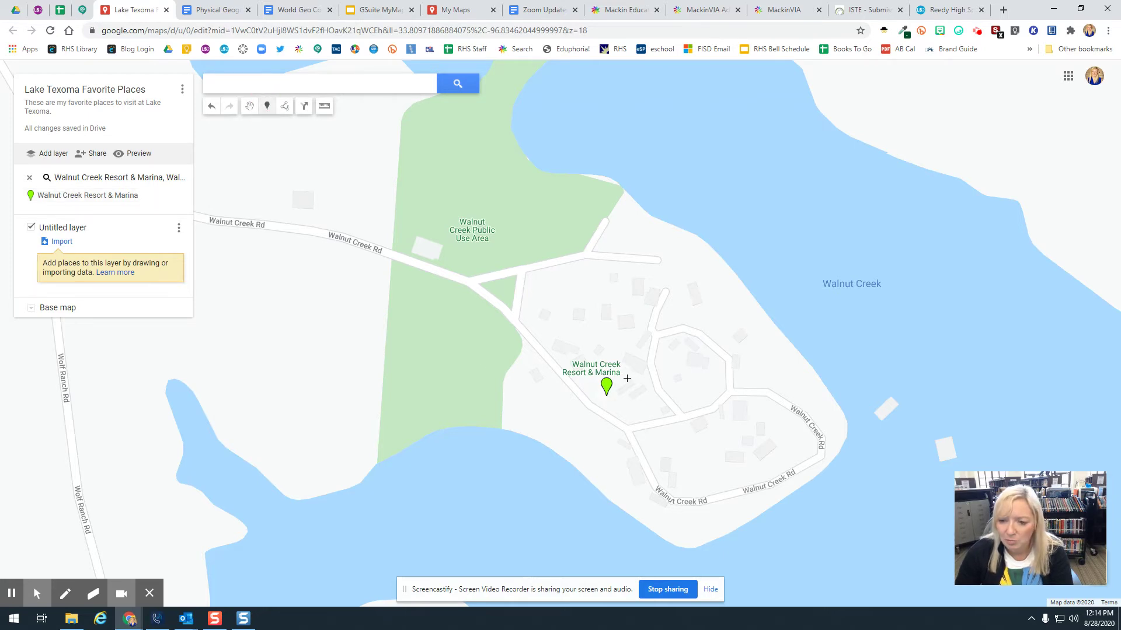
click(724, 465)
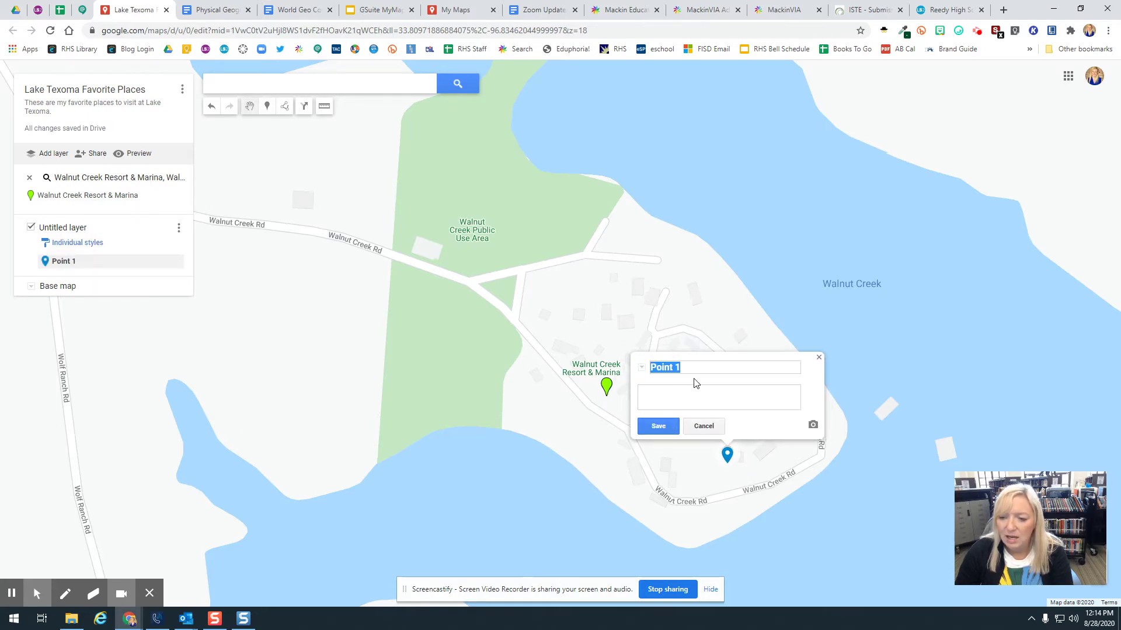
text(Walnut Creek Marina)
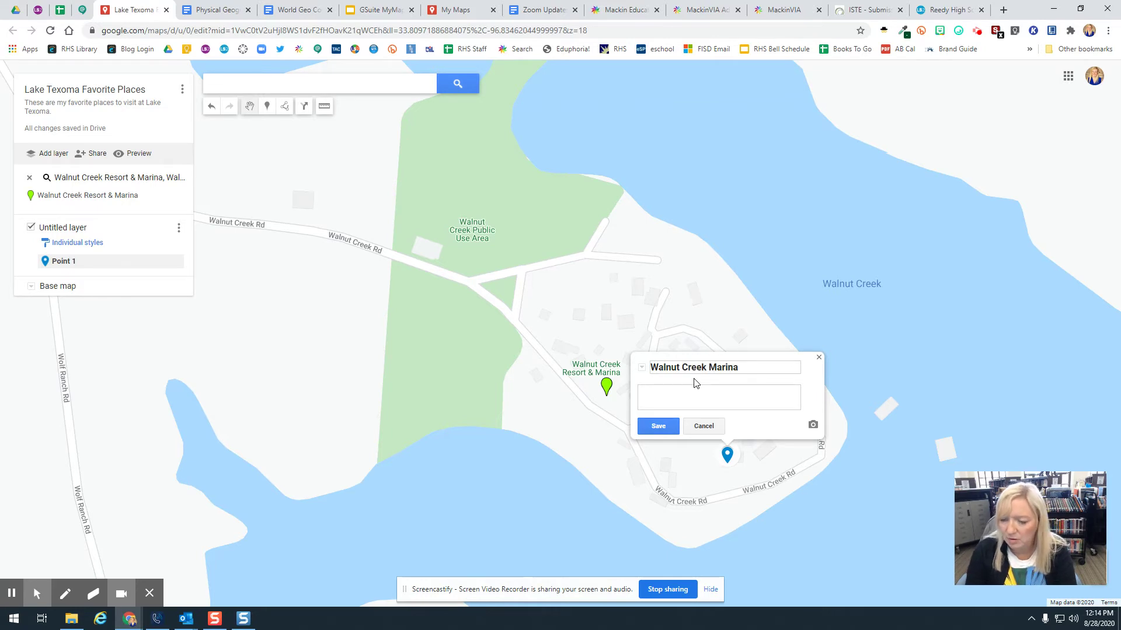
- Describe the marker as "This is where my parents live and one of my favorite places to visit." and save it
click(689, 393)
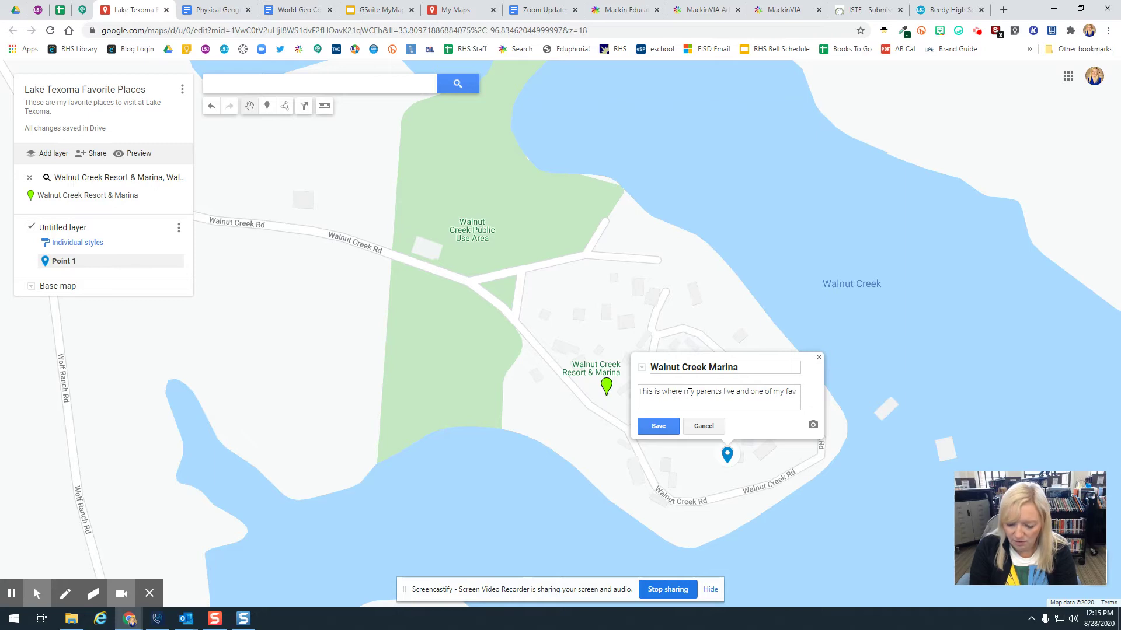
text(orite places to visit.)
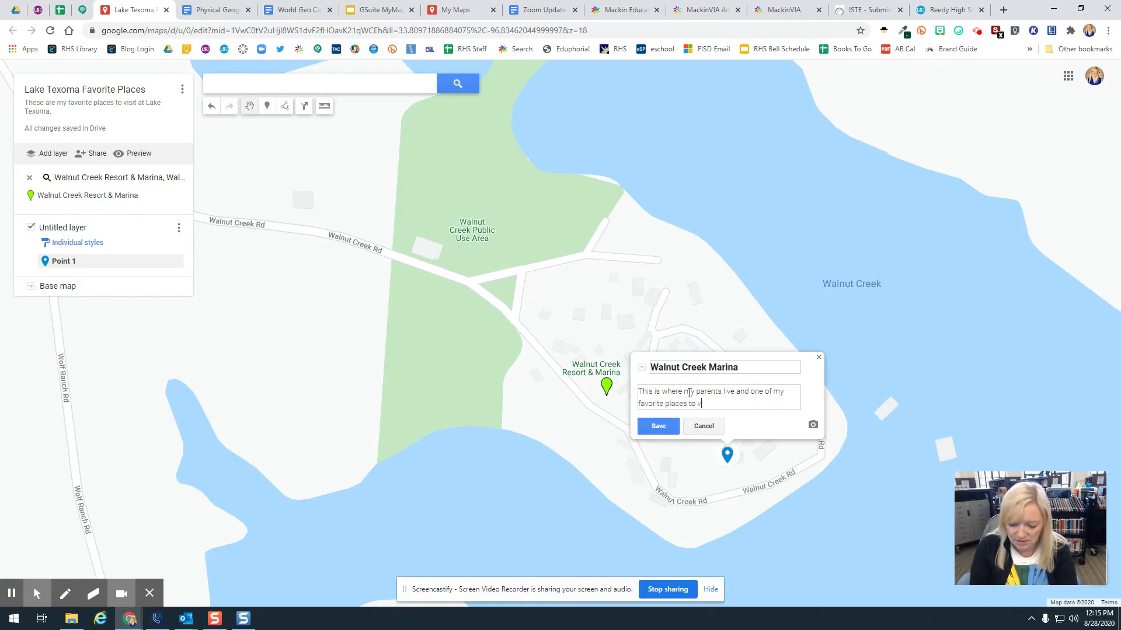
click(658, 426)
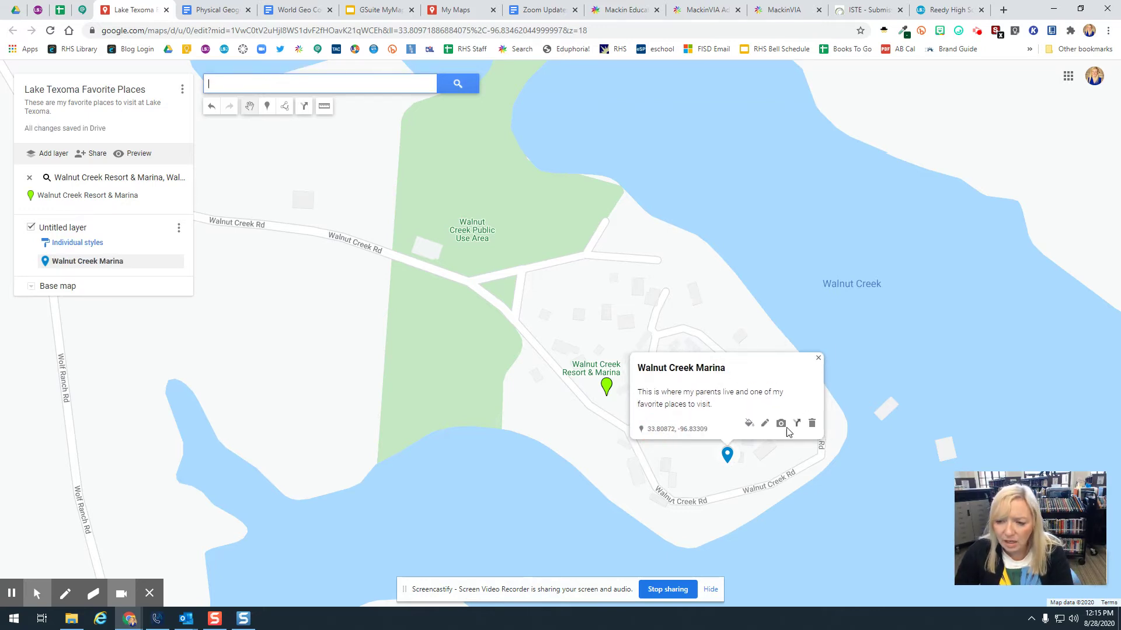
- Add the second photo in the second row of a Google image search for "walnut creek marina" to the marker, save, and close its card
click(780, 423)
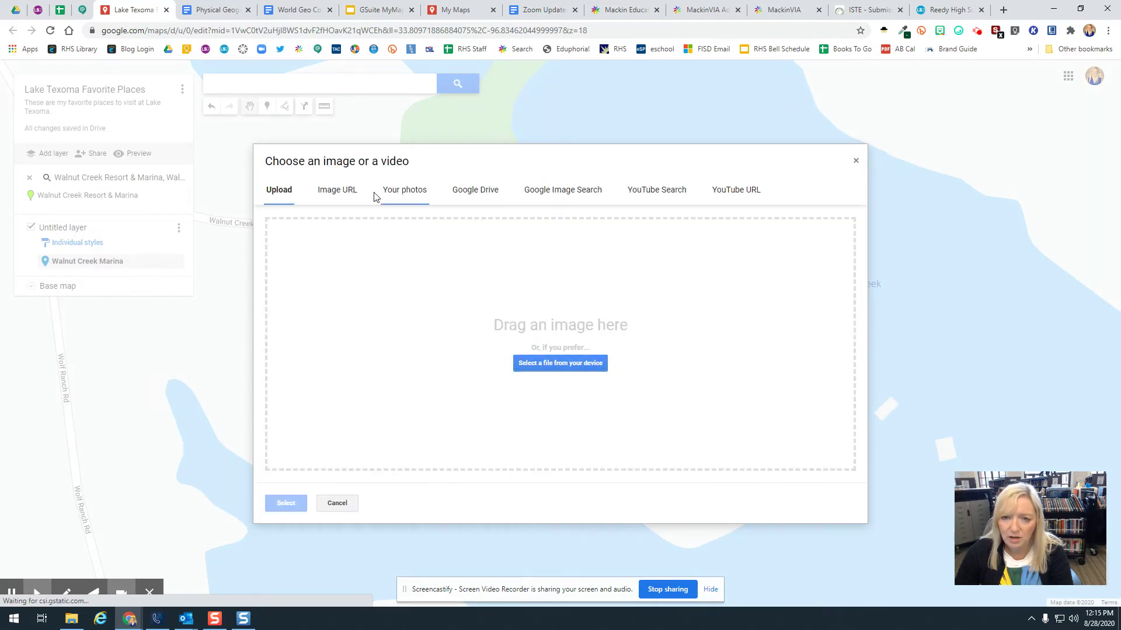
click(582, 192)
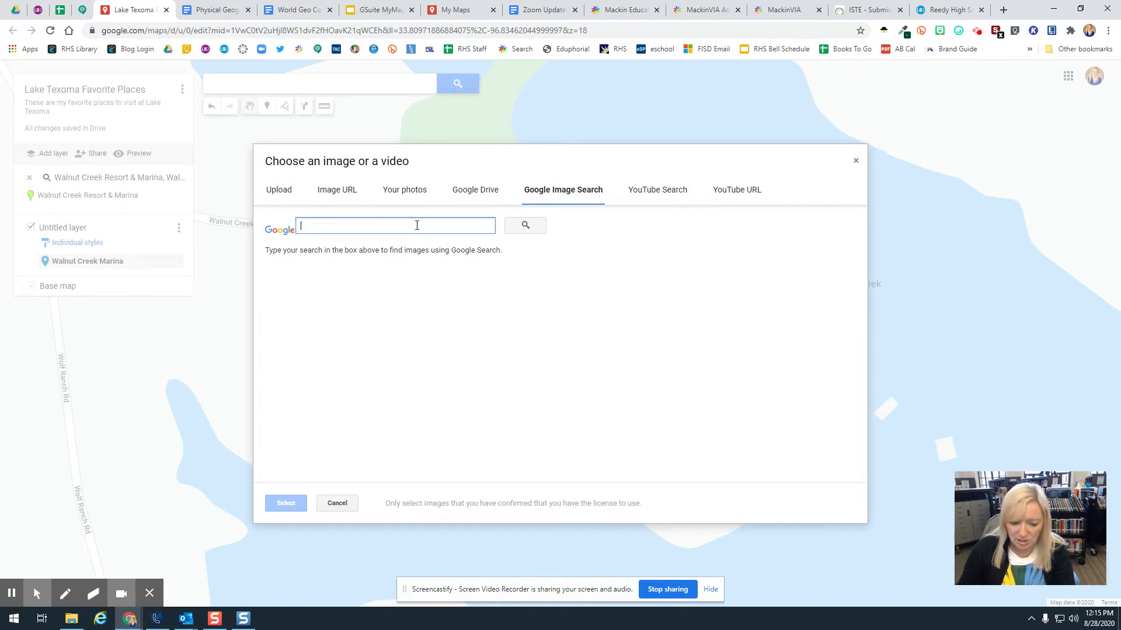
text(walnut creek marina)
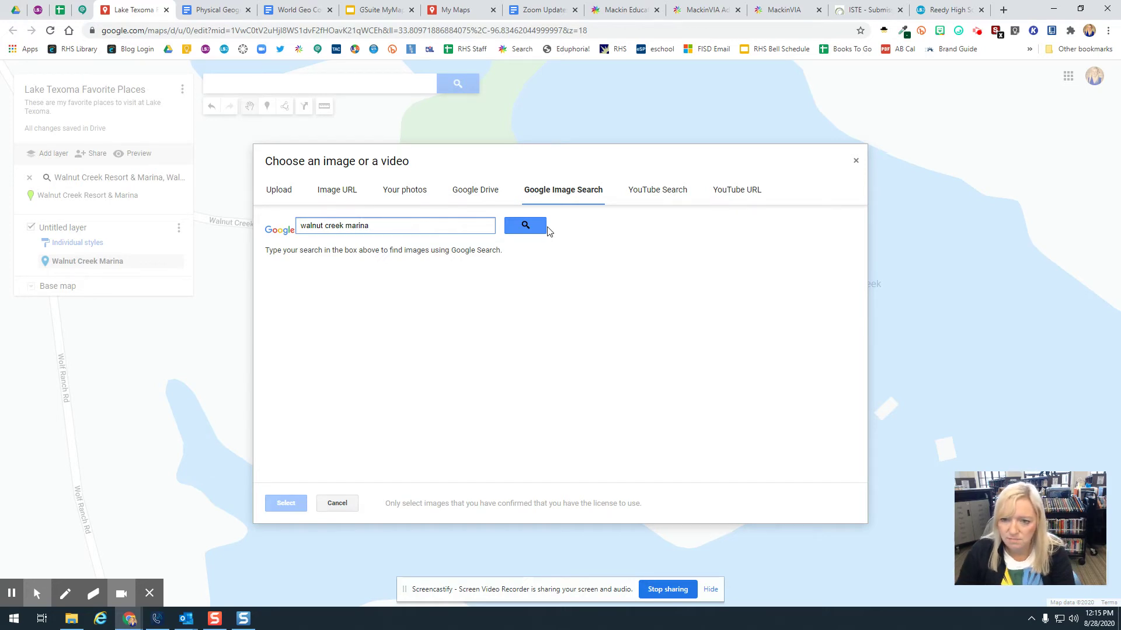
click(533, 226)
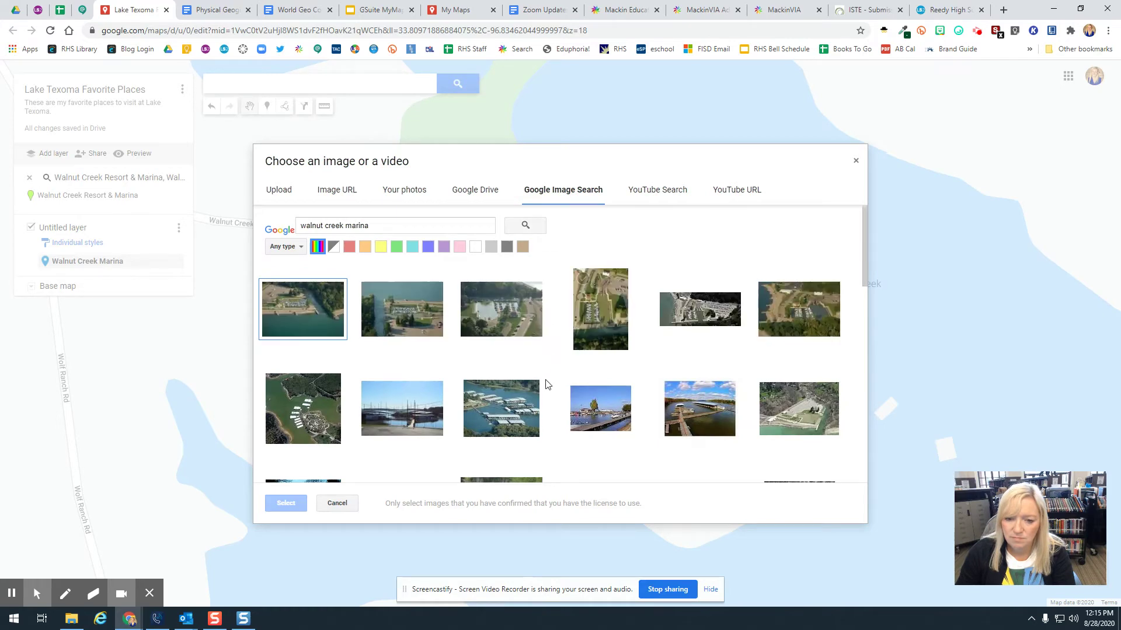
click(409, 415)
click(286, 503)
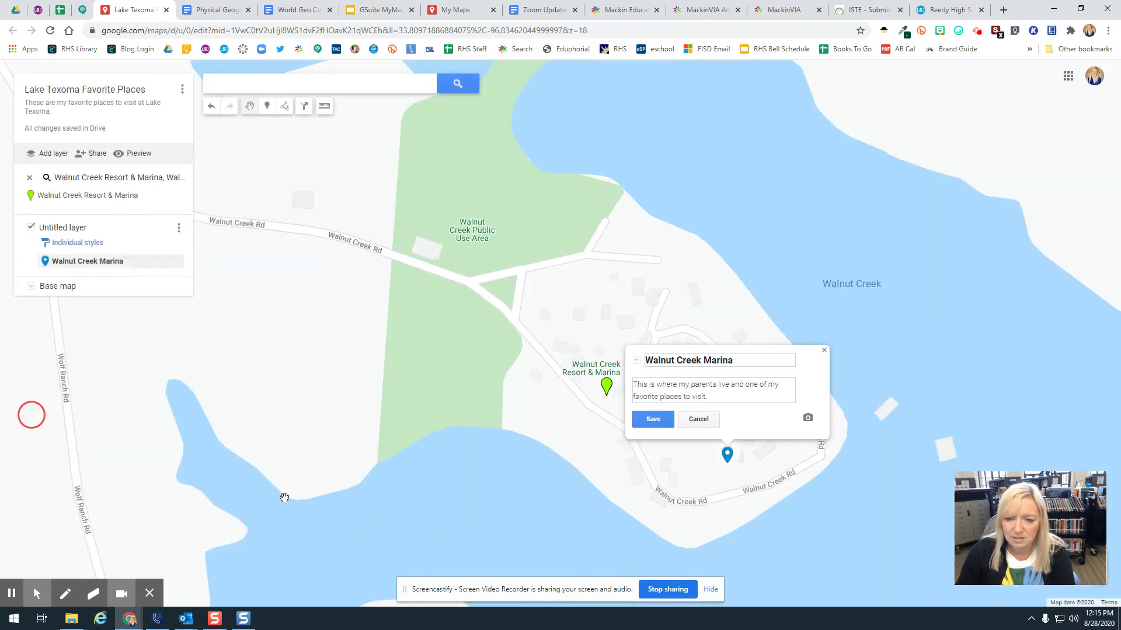
click(667, 429)
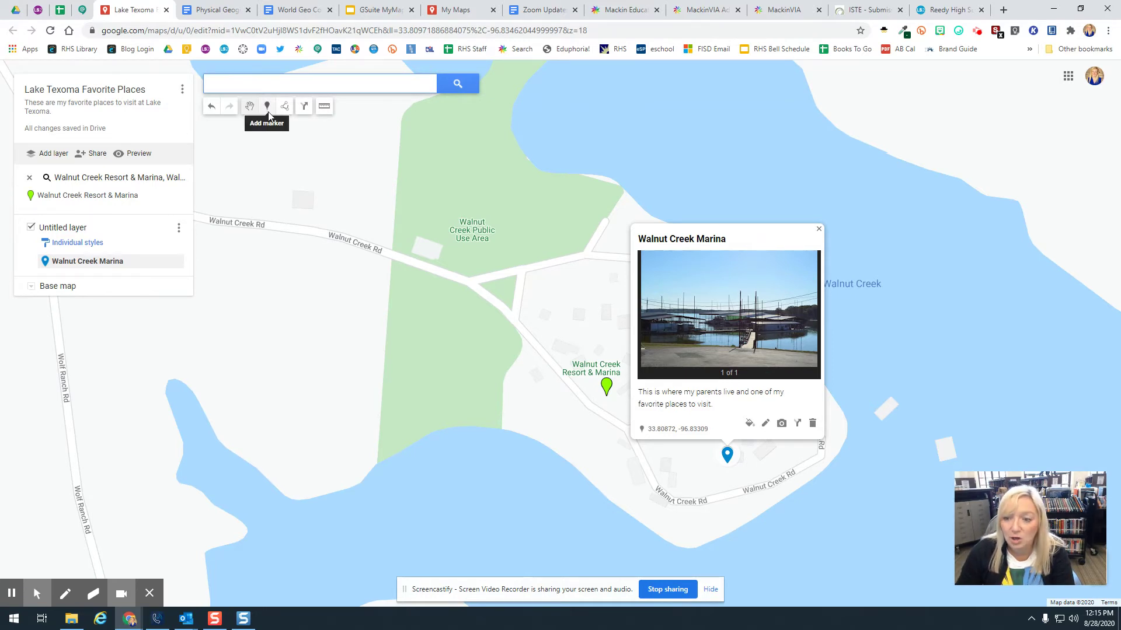
click(819, 228)
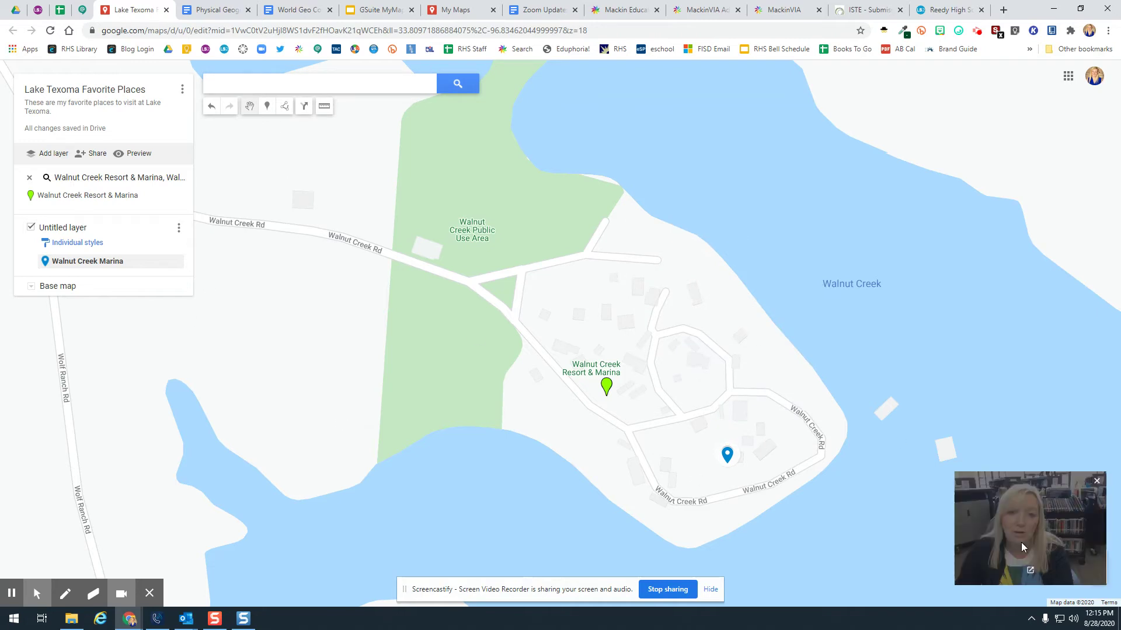
- Open a preview of the Lake Texoma Favorite Places map as people it is shared with would see it
drag(1074, 524, 1069, 396)
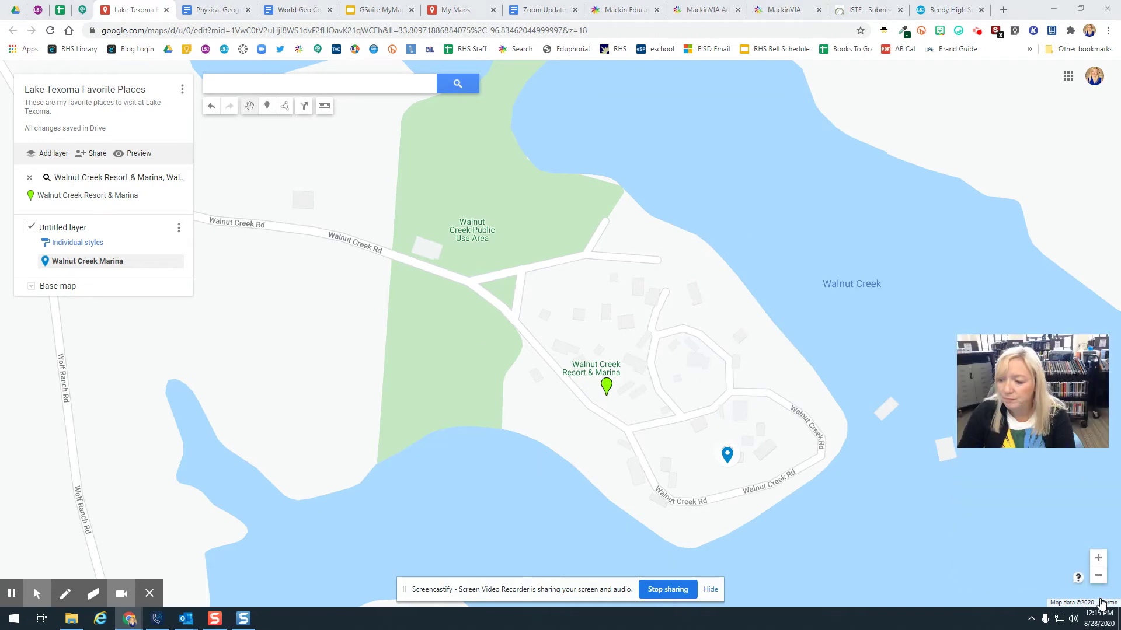
click(1100, 578)
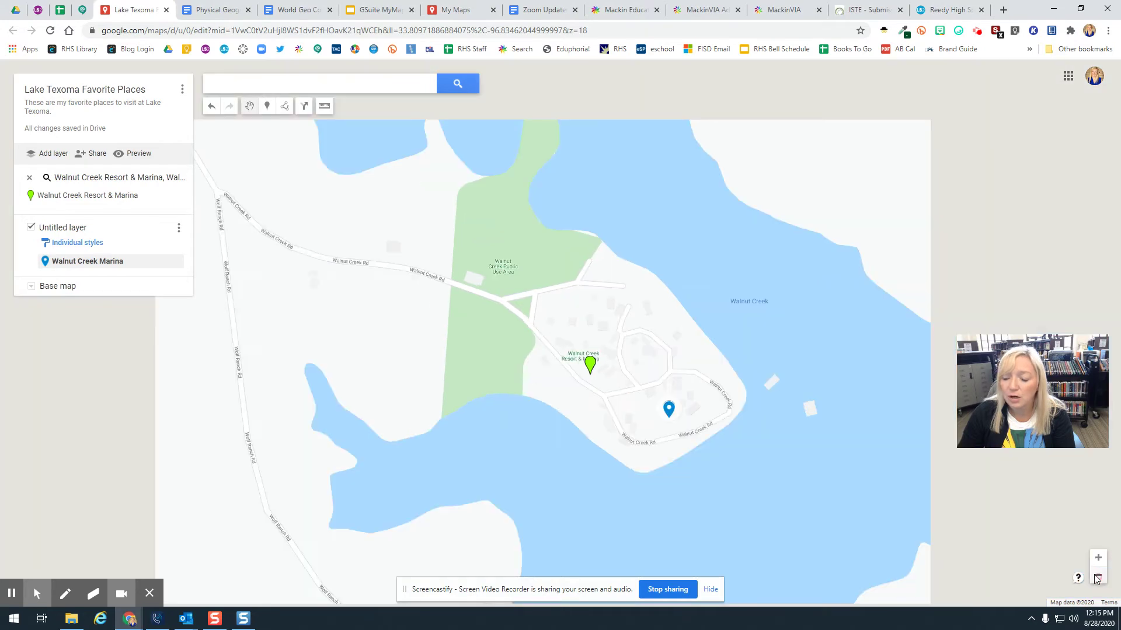
click(1100, 576)
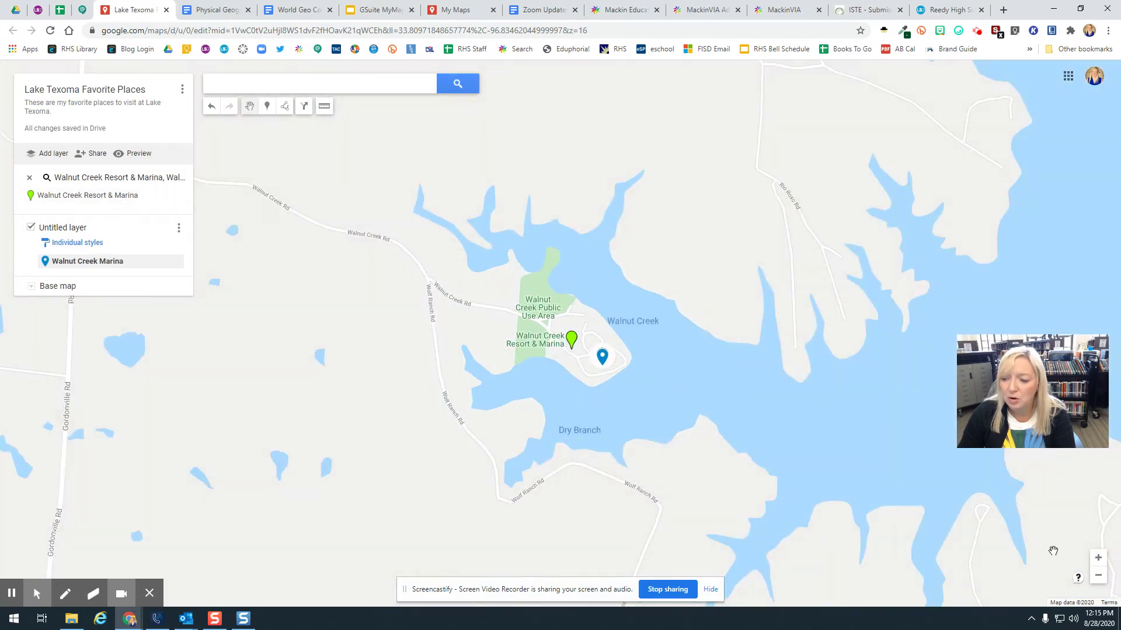
click(1098, 575)
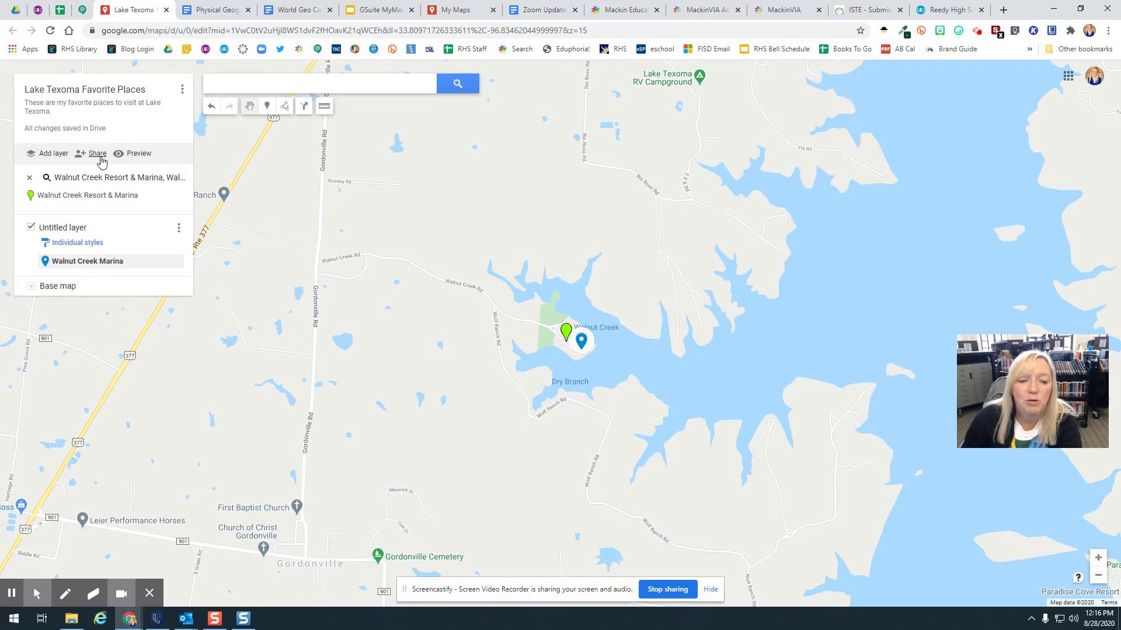
click(137, 155)
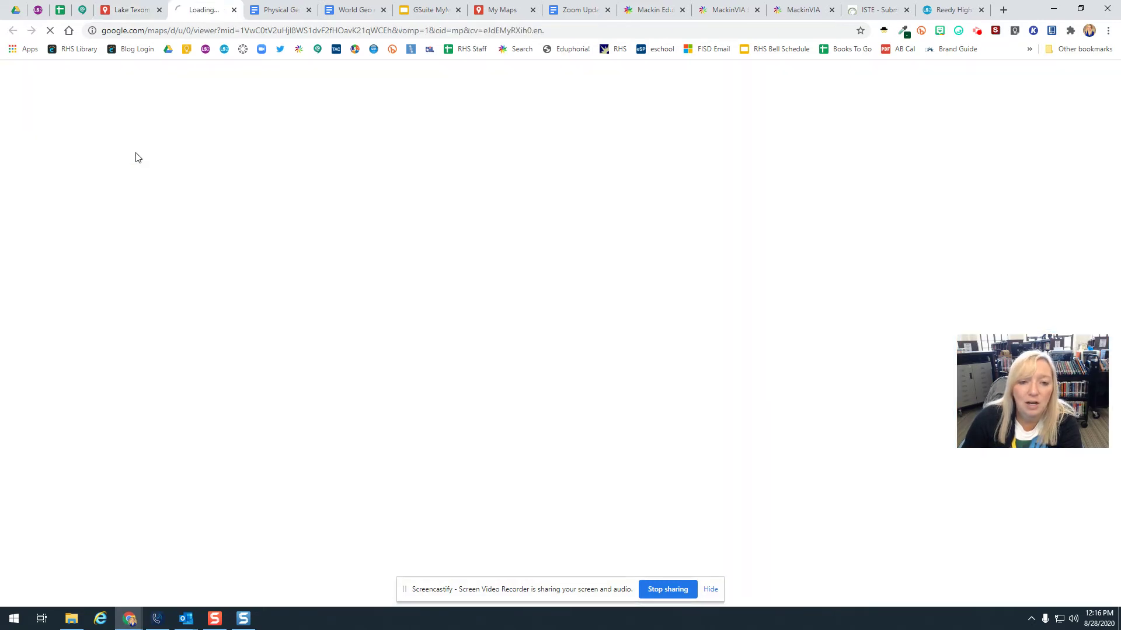
- Close the unneeded My Maps, Reedy High School and Mackin browser tabs, keeping the map preview open
click(533, 10)
click(907, 10)
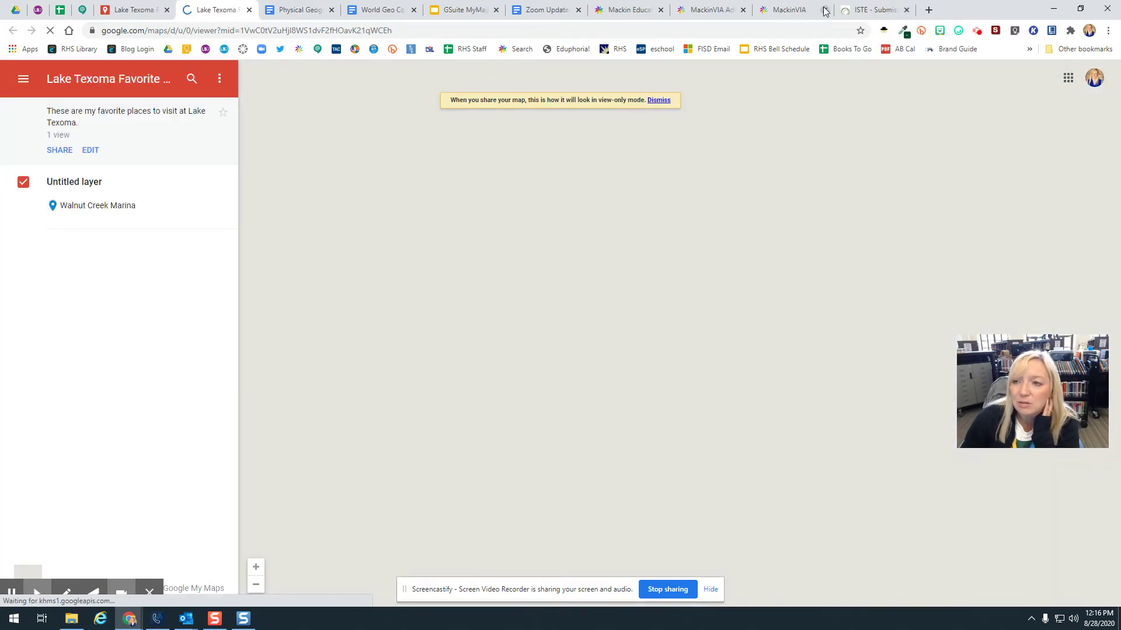
click(743, 10)
click(743, 10)
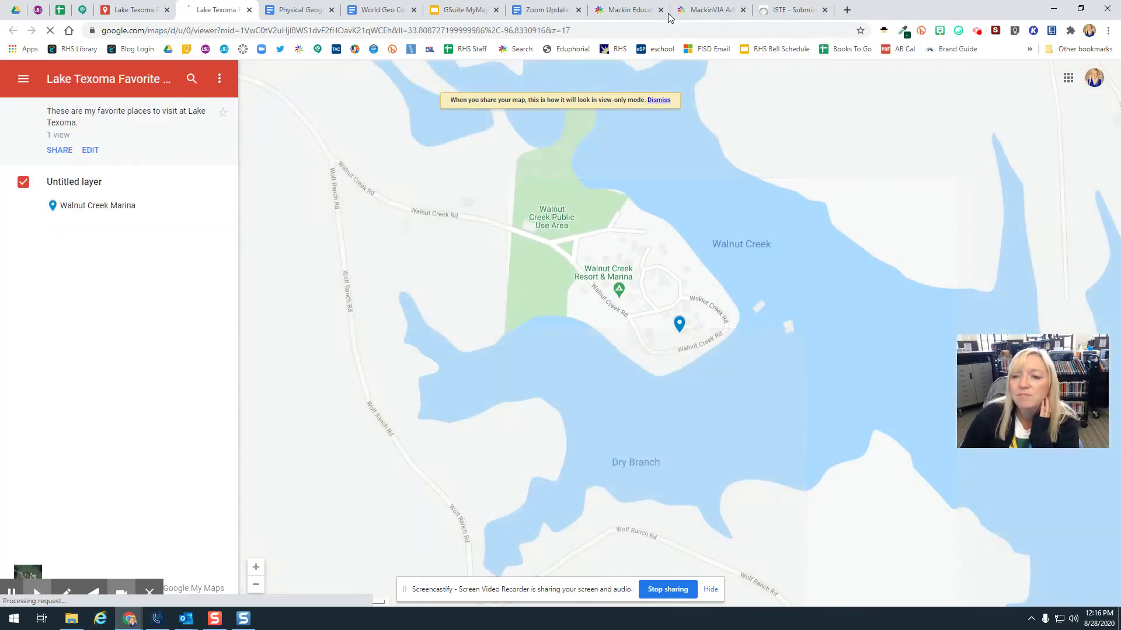
click(661, 10)
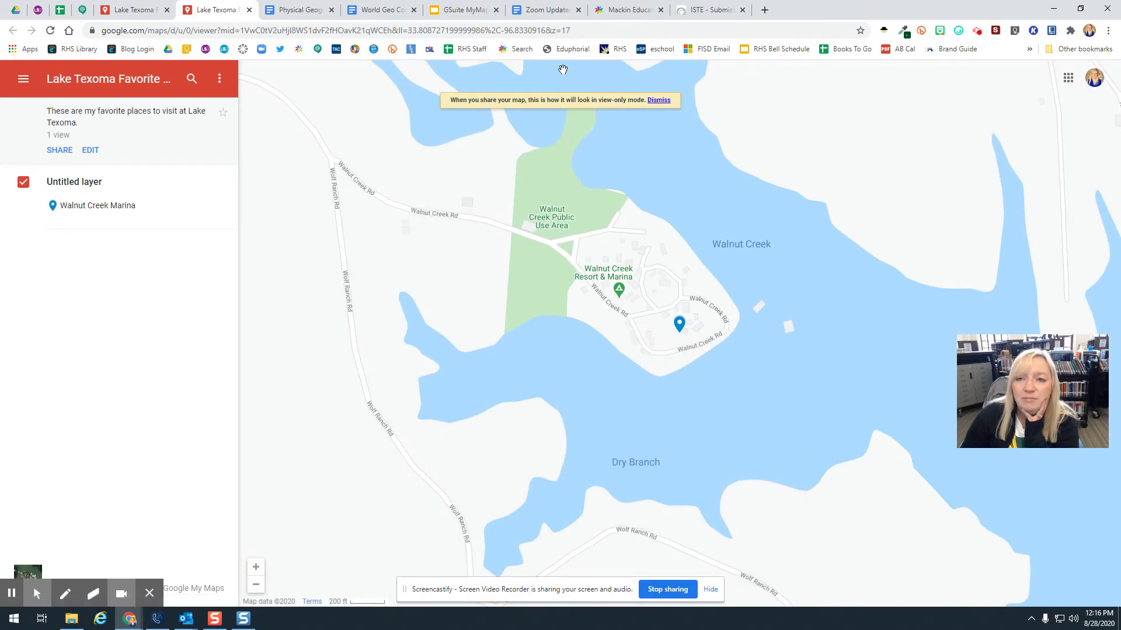
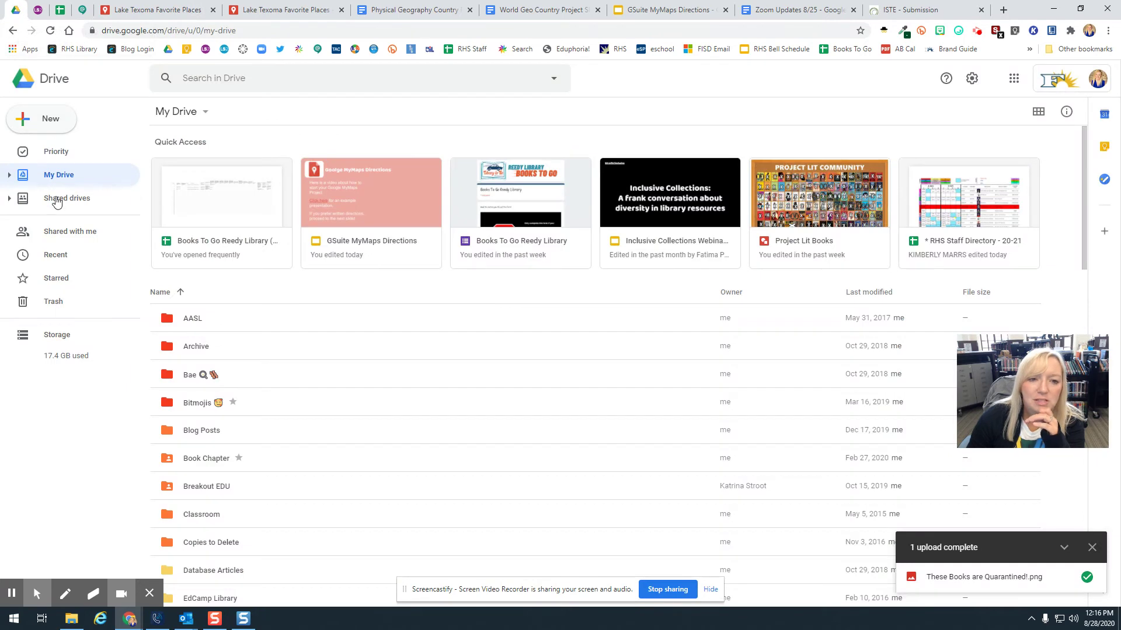
- Switch to Google Drive, search for "lake texoma", and open the finished map named Lake Texoma
click(236, 77)
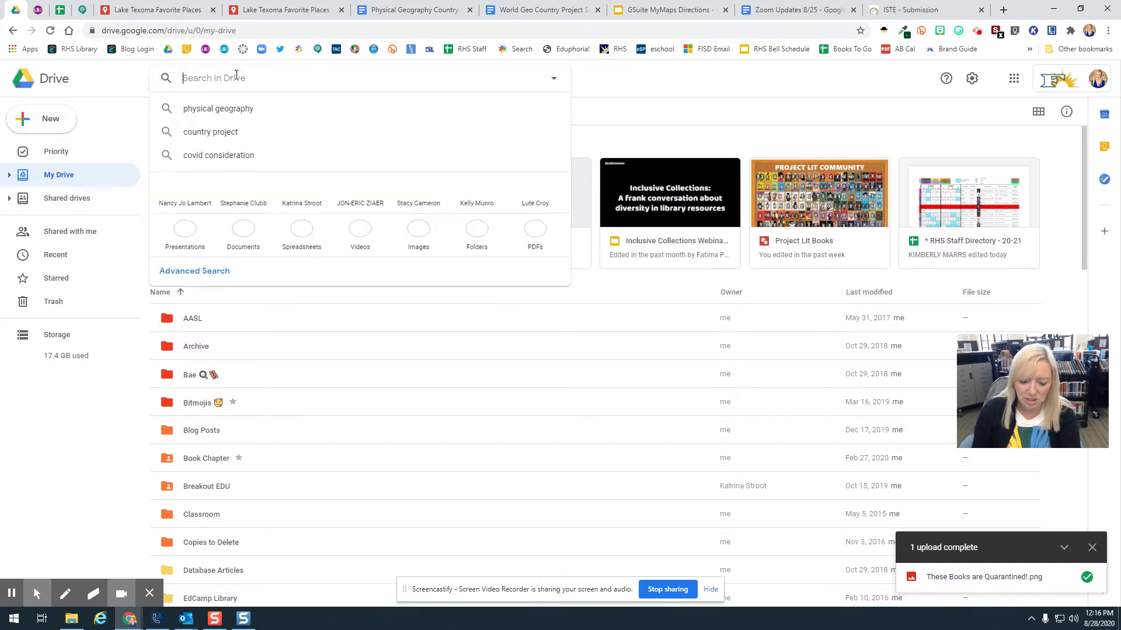
text(lake t)
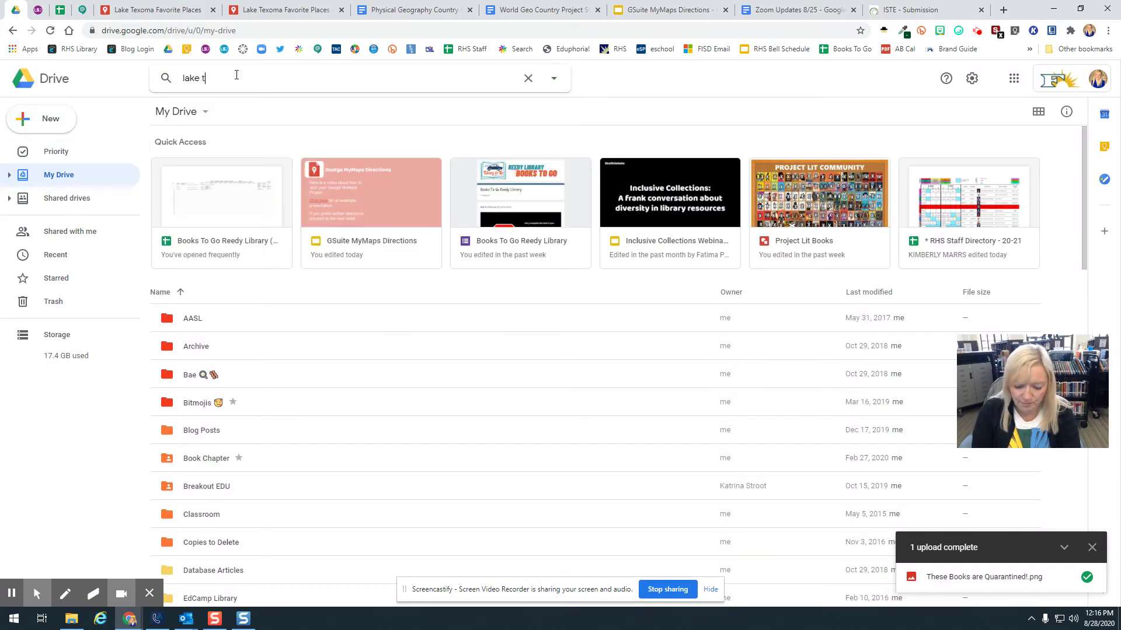
text(exom)
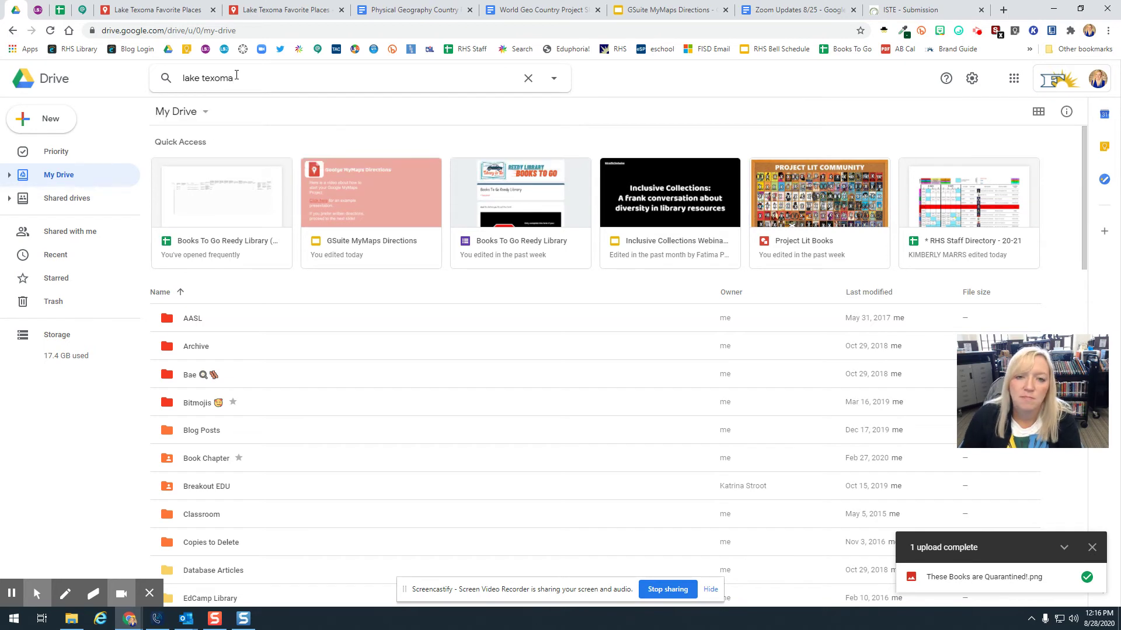
text(a)
key(Return)
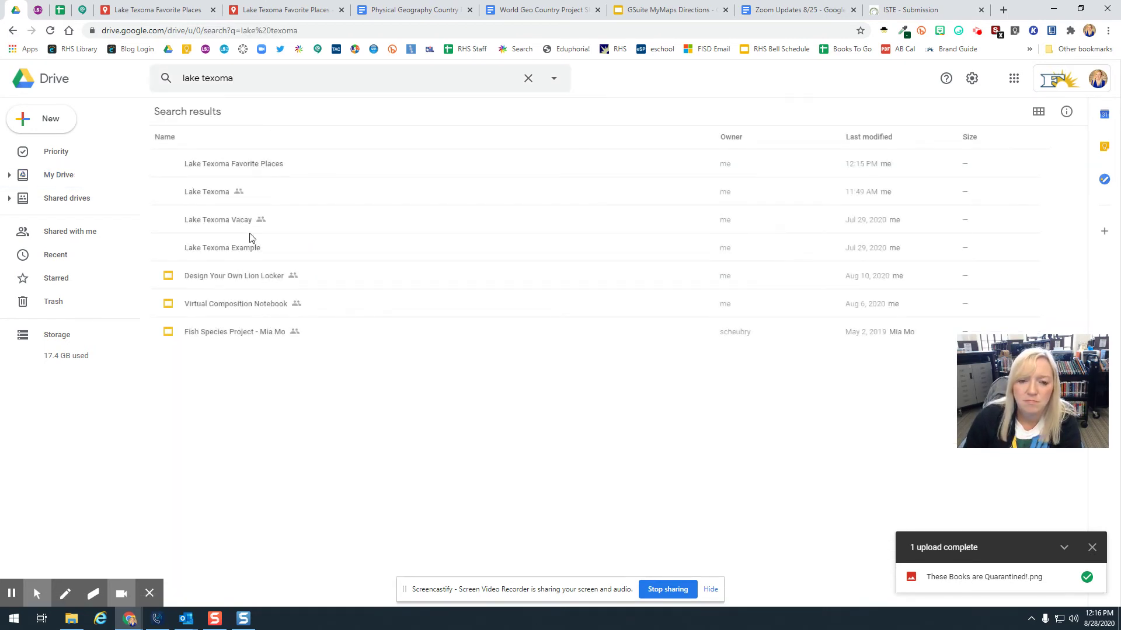
double_click(216, 195)
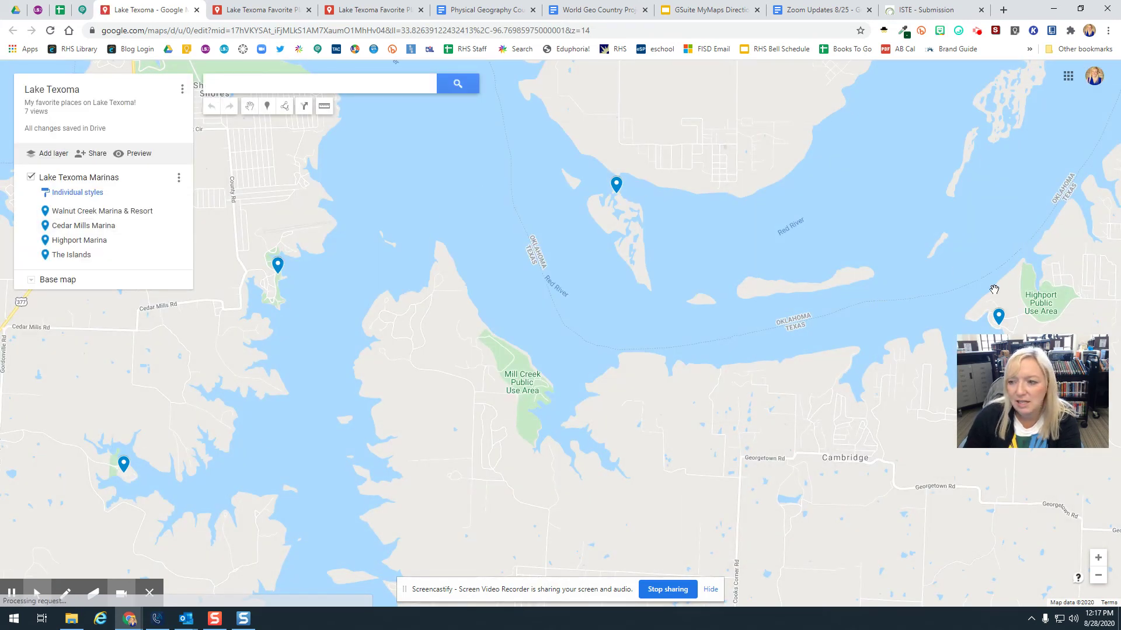
- Open a preview of the Lake Texoma map and close both Lake Texoma Favorite Places tabs
click(132, 154)
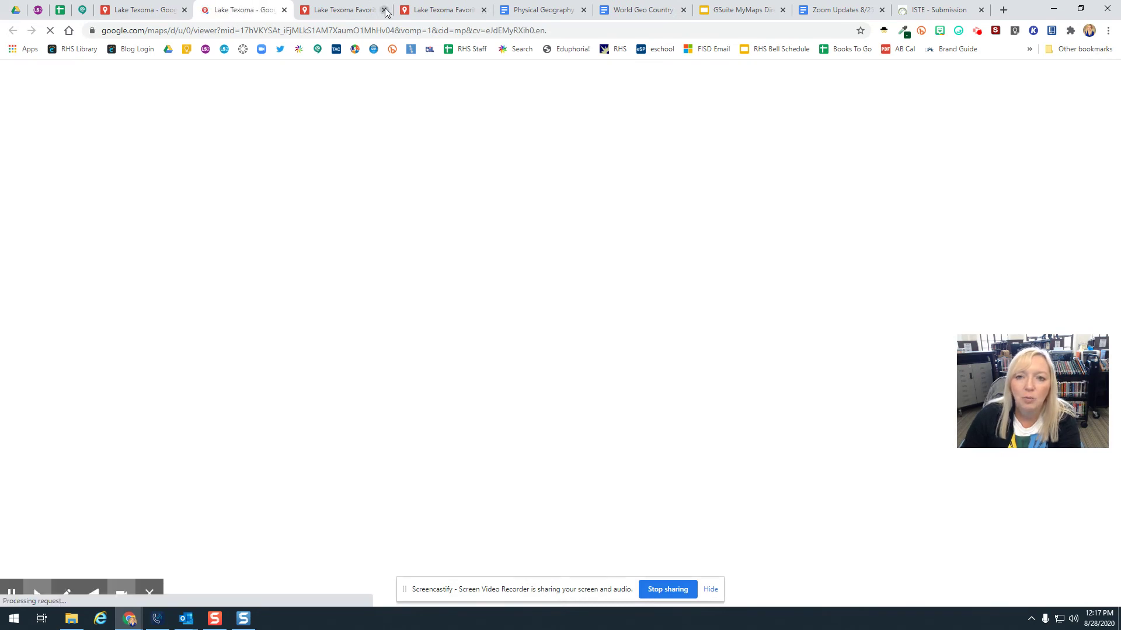
click(384, 10)
click(384, 10)
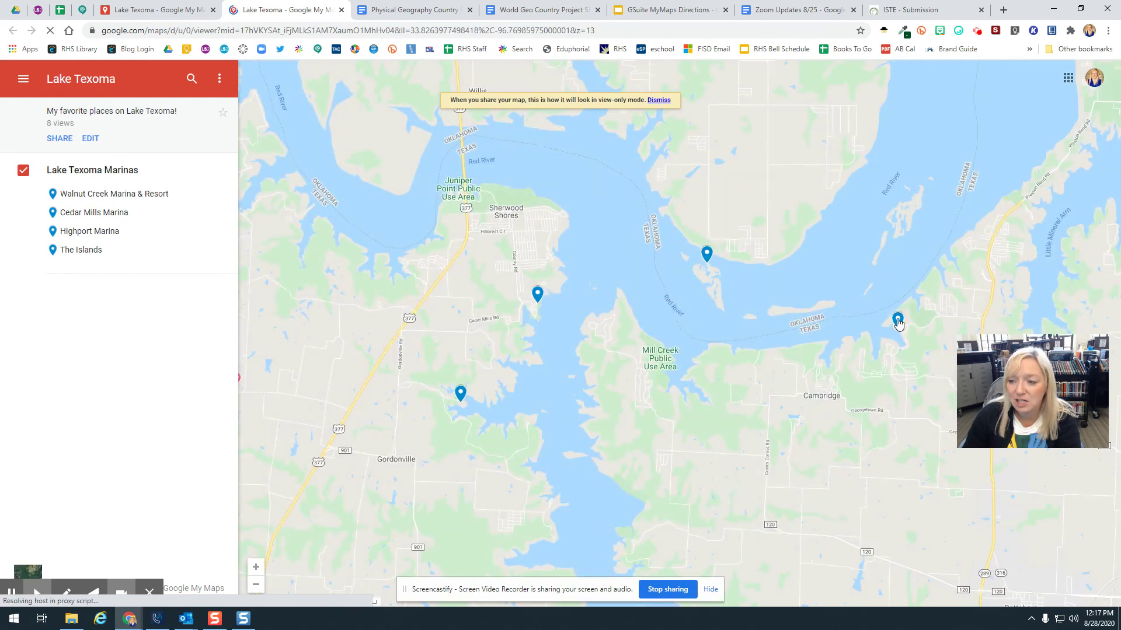
- Examine the Highport Marina marker's photo and description in the preview, return to the marker list, and close the preview
click(897, 318)
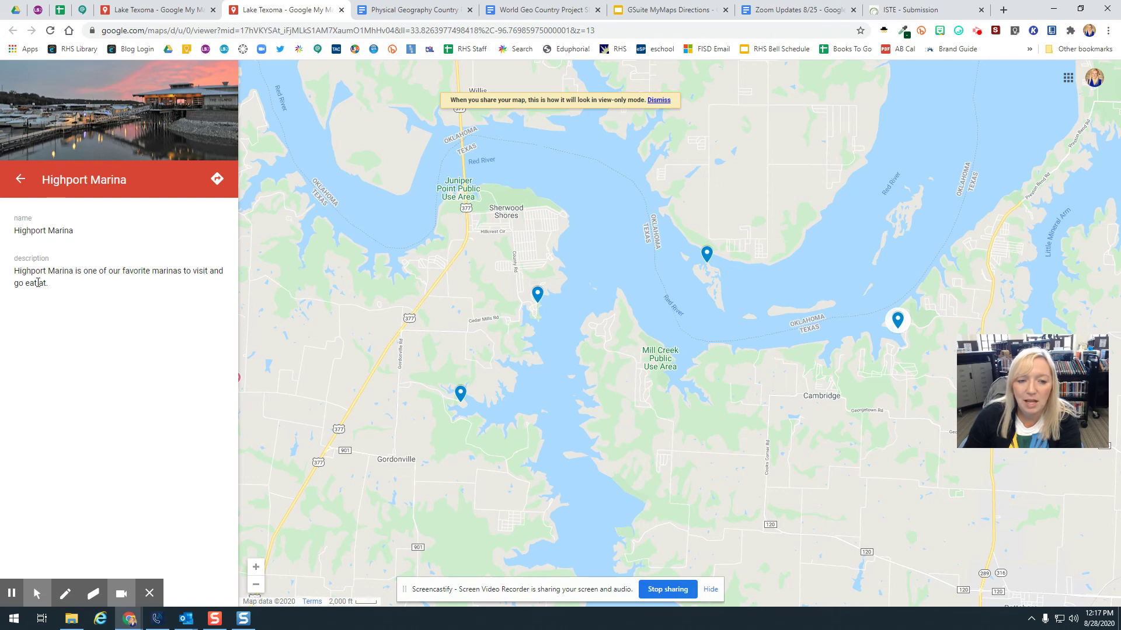
click(20, 181)
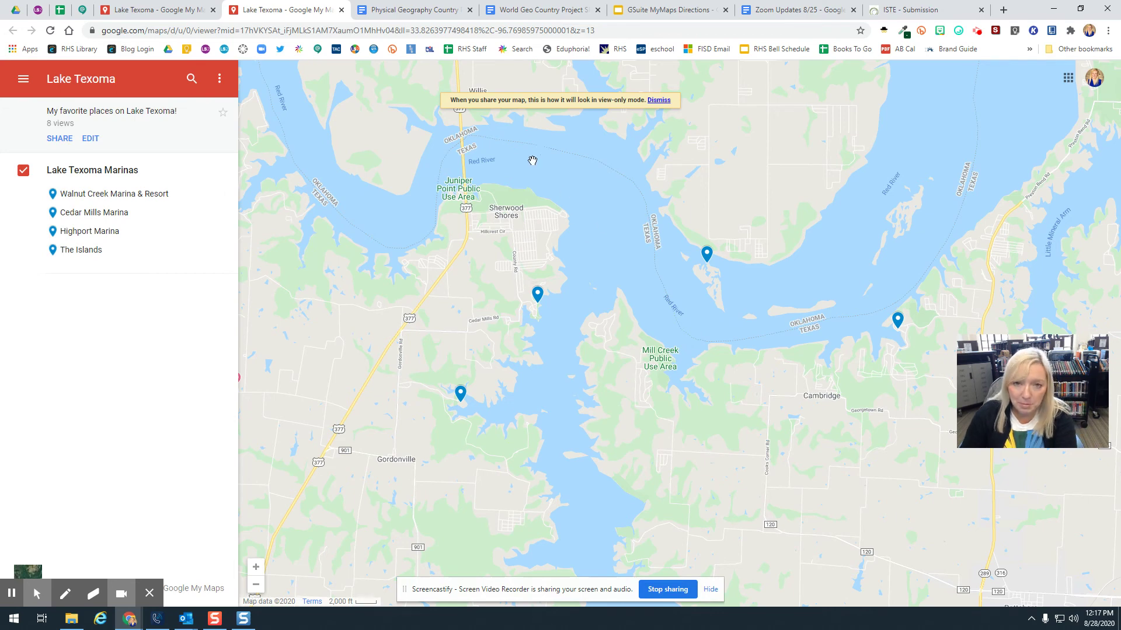
click(342, 11)
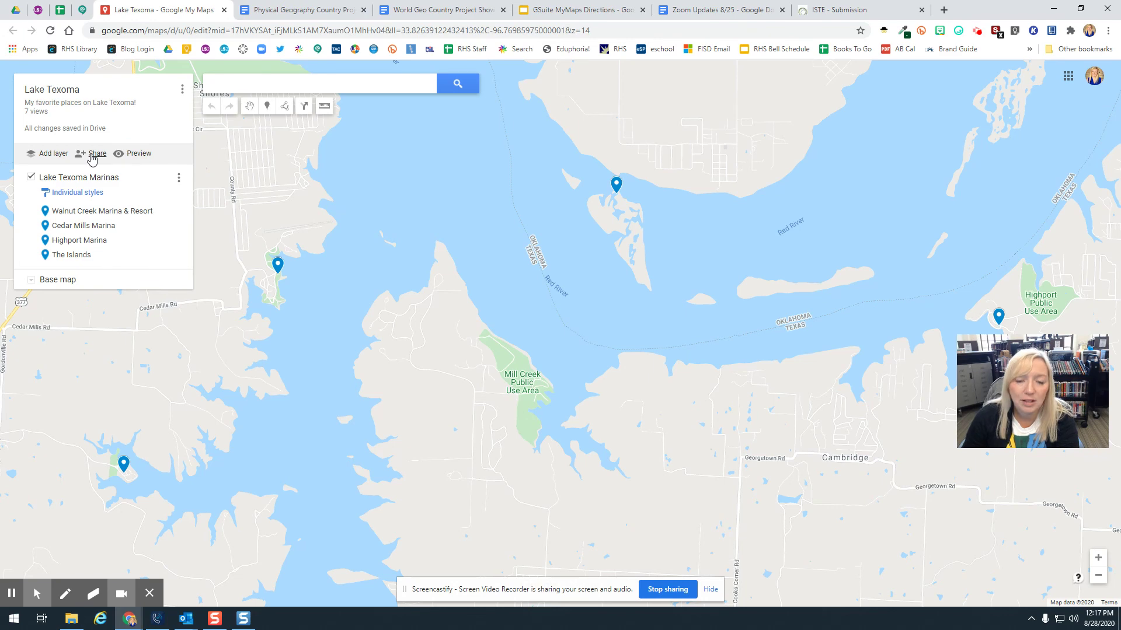
- Share the Lake Texoma map with Anyone with the link as Viewer, copy its link, and finish sharing
click(92, 155)
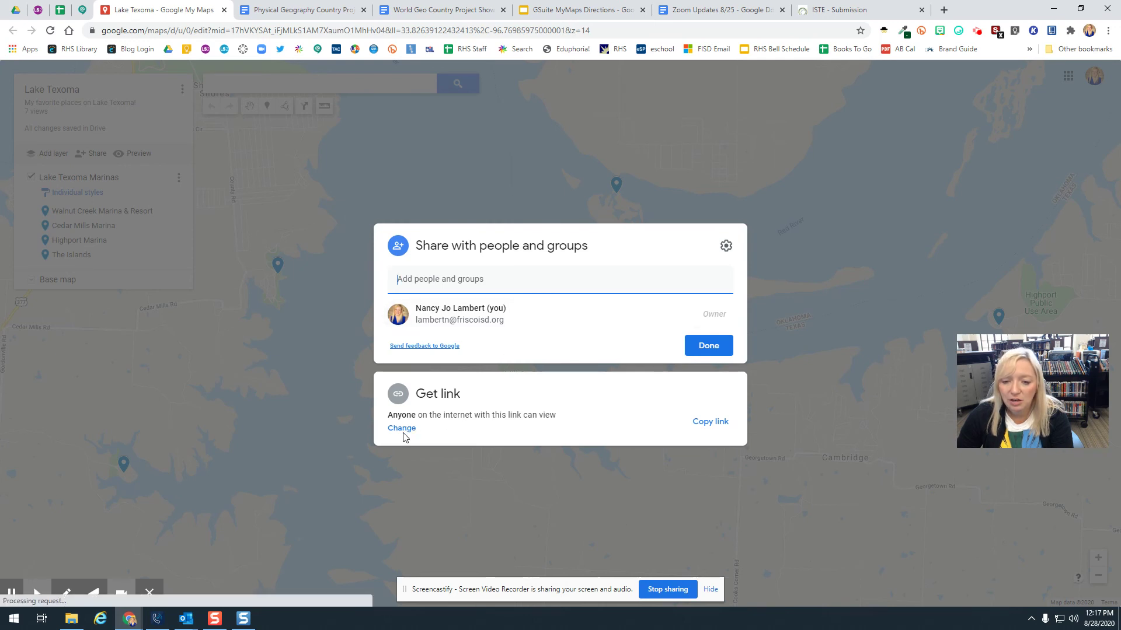
click(402, 430)
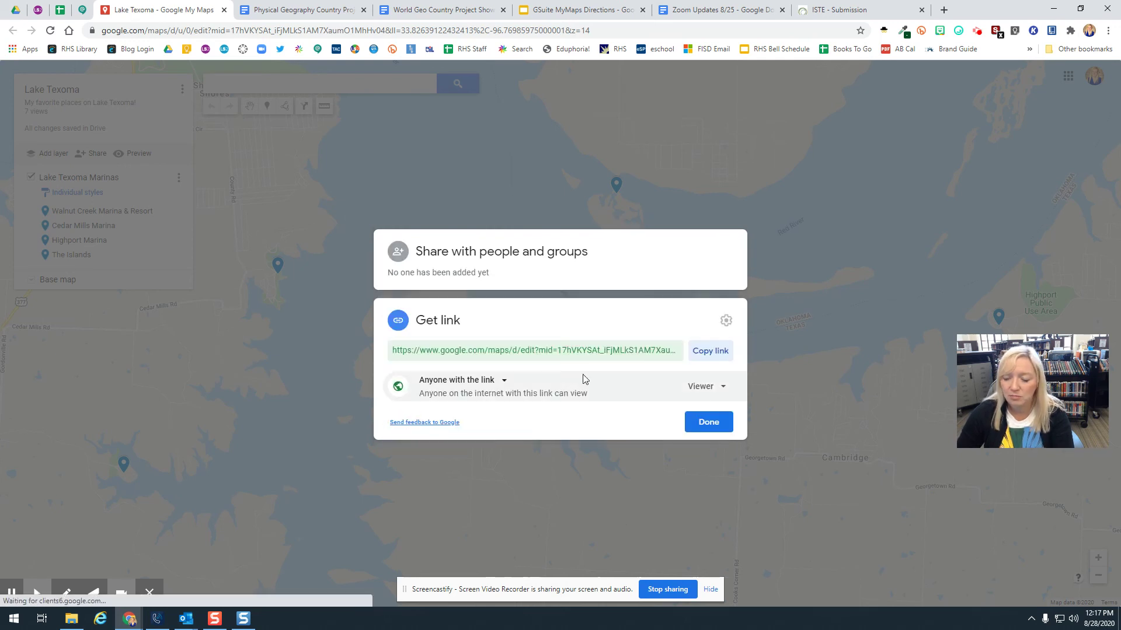
click(506, 383)
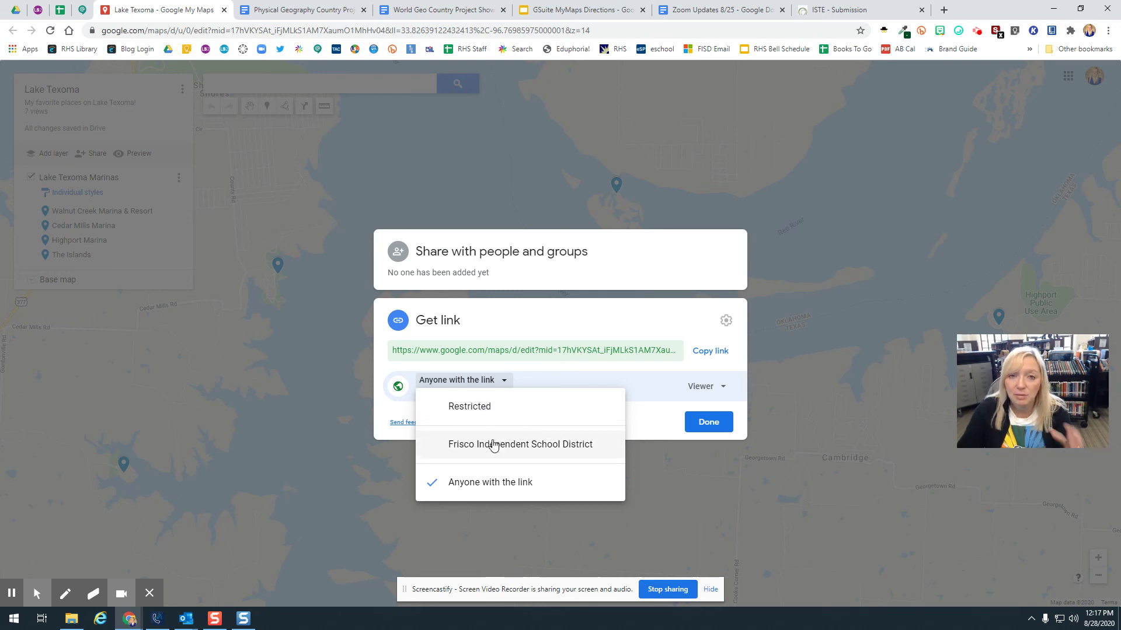
click(497, 484)
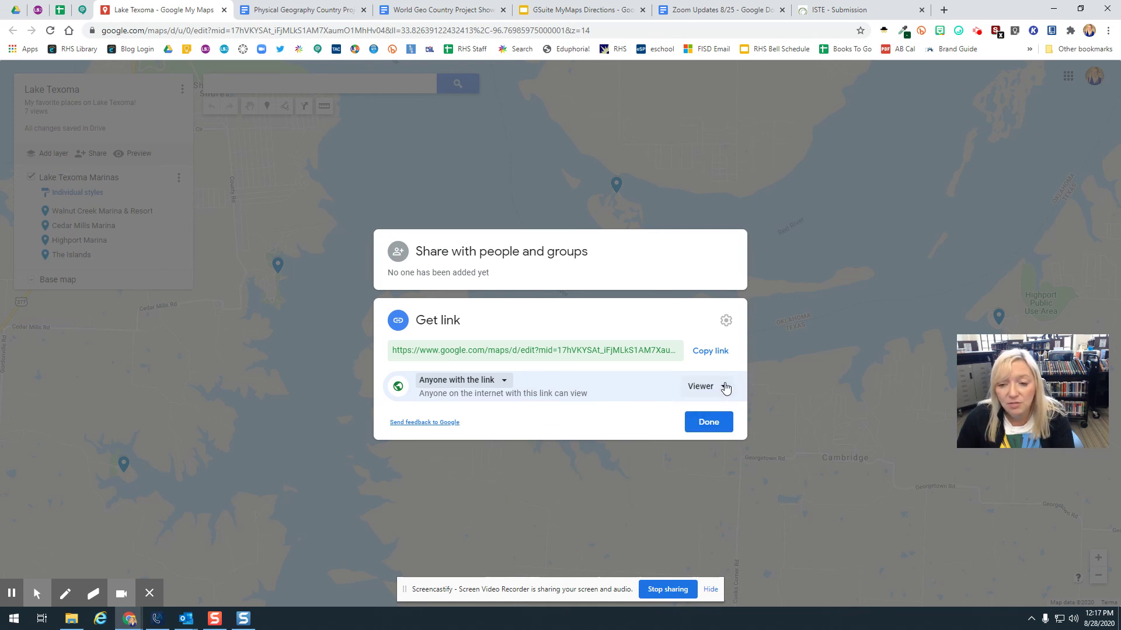
click(725, 386)
click(725, 386)
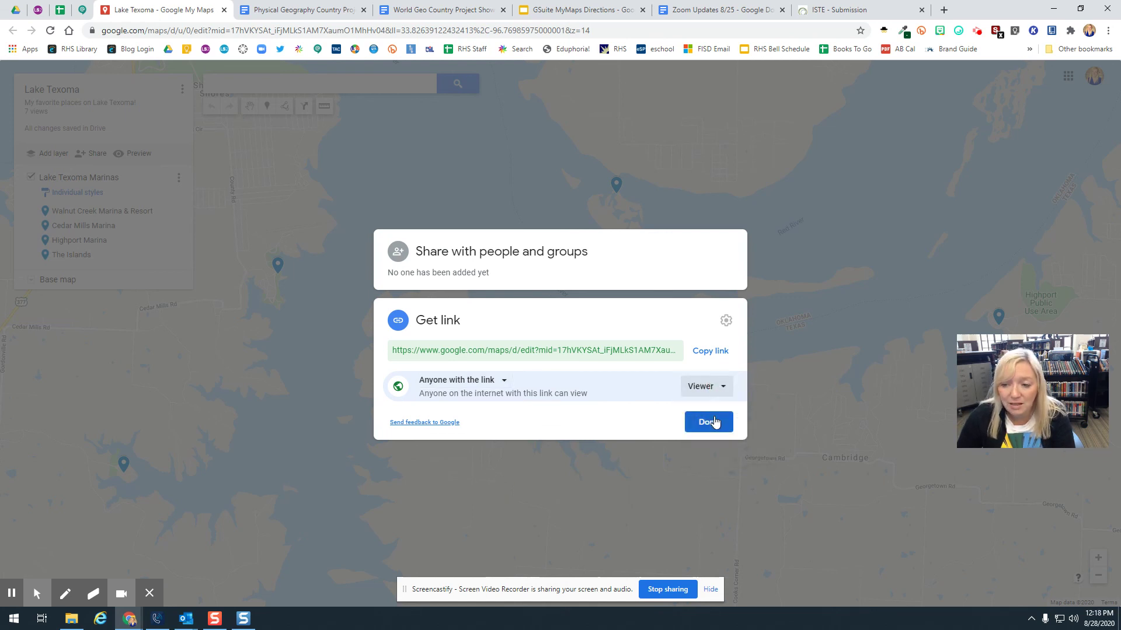
click(711, 353)
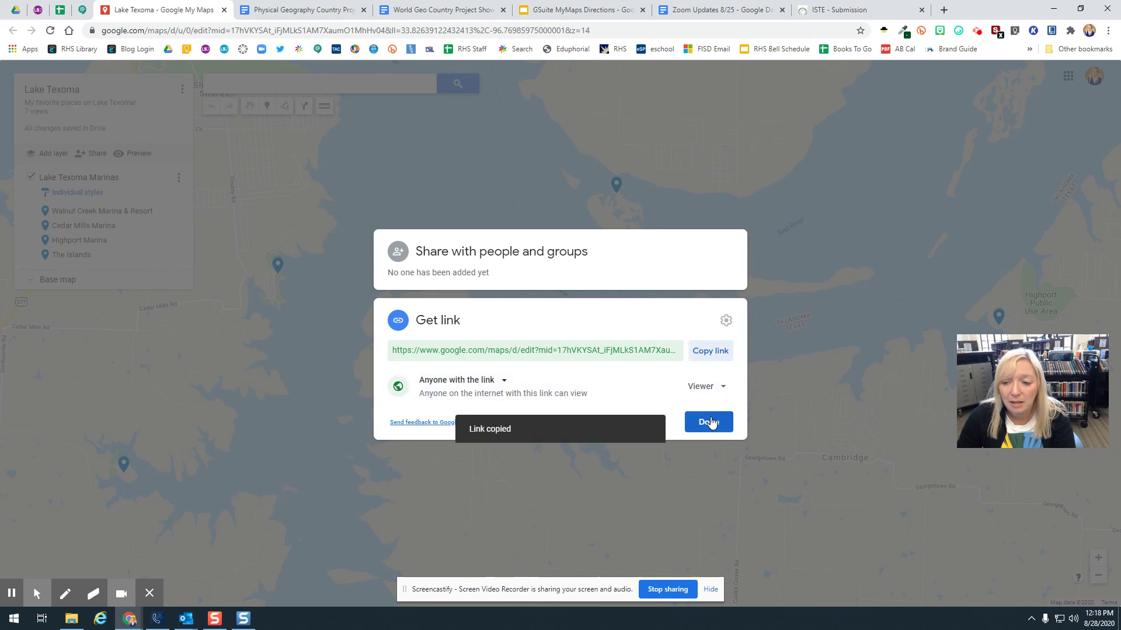
click(710, 422)
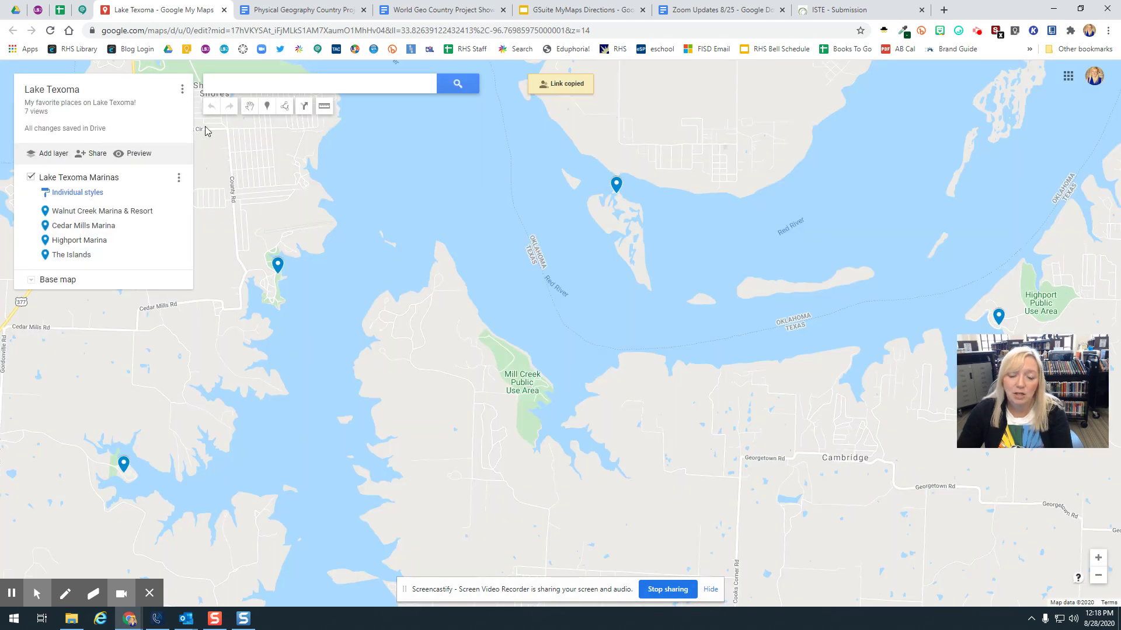